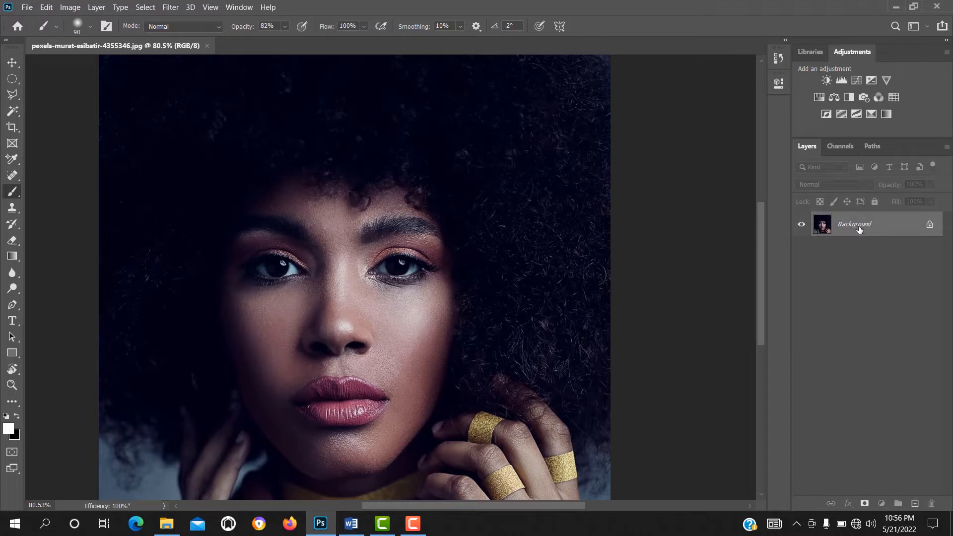
Duplicate the Background layer and name the copy "softness".
key("ctrl+j")
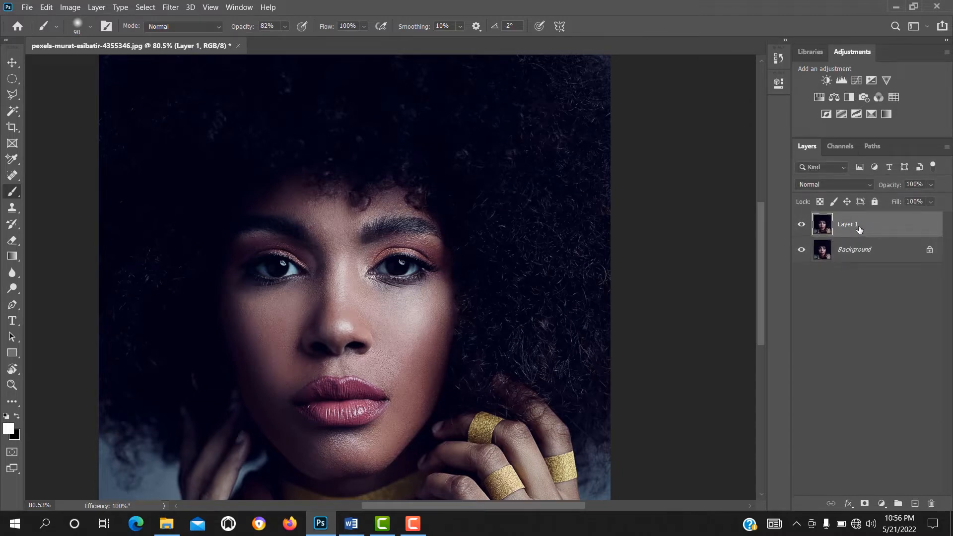
double_click(851, 227)
type("softness")
key("Return")
Duplicate the Background layer again, name the copy "details" and move it above the softness layer.
left_click(872, 250)
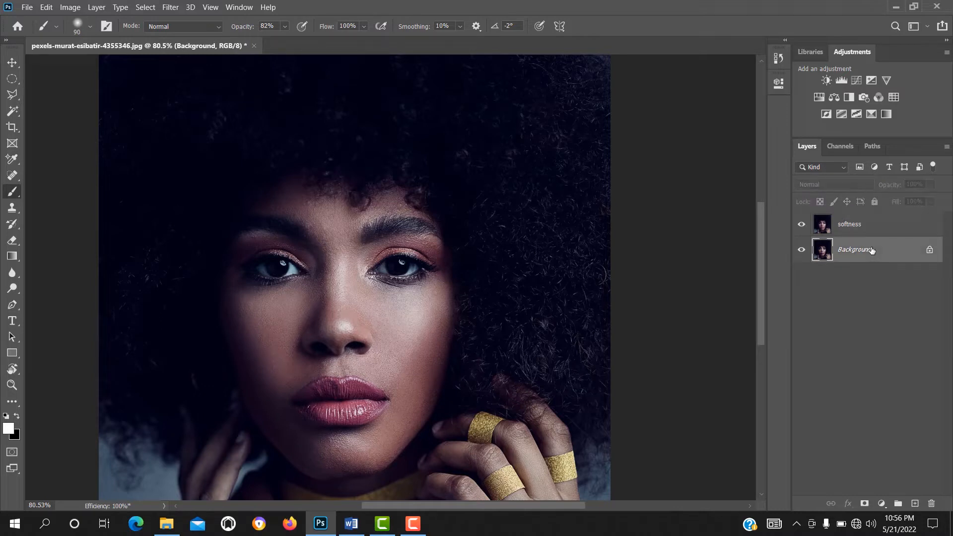
key("ctrl+j")
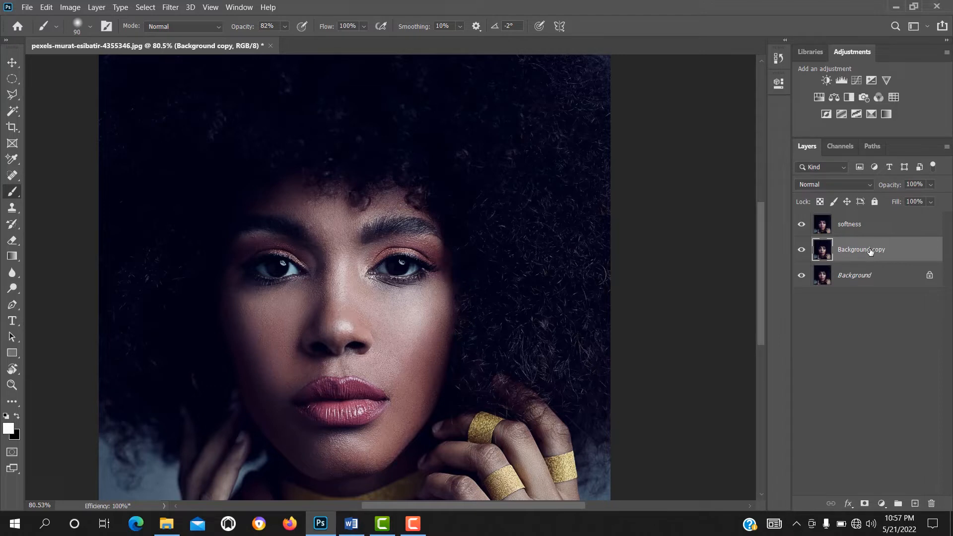
double_click(869, 250)
type("details")
left_click(879, 299)
left_click(860, 259)
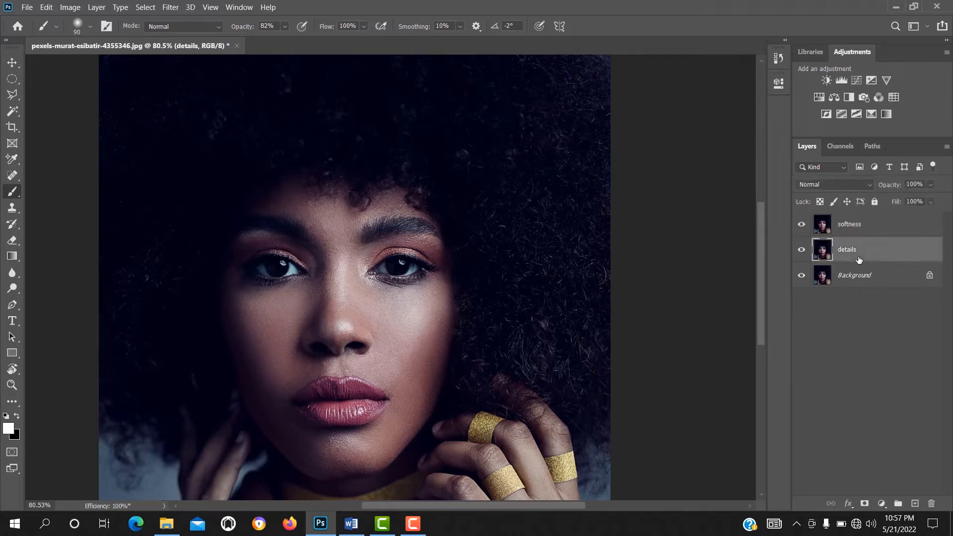
left_click_drag(872, 254, 865, 220)
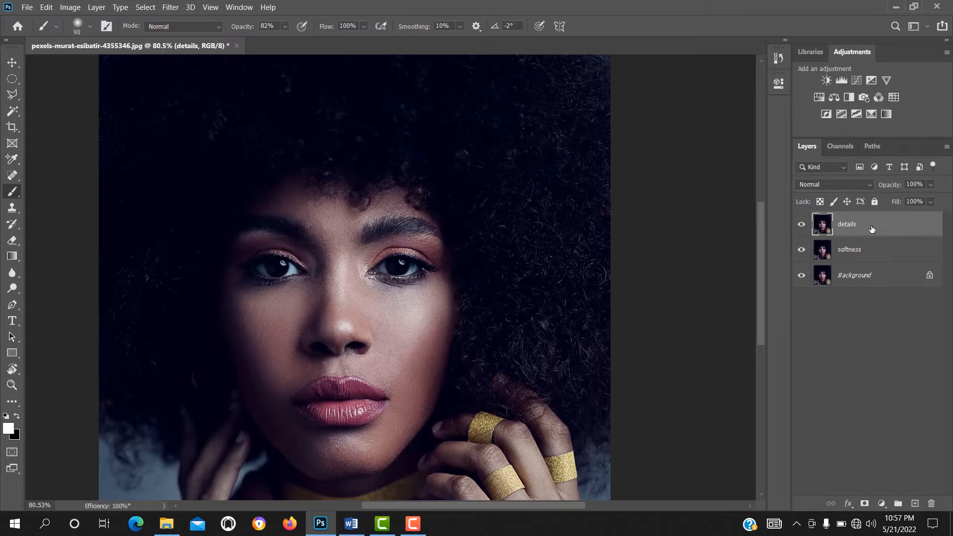
Convert the details layer and the softness layer each to a smart object.
right_click(884, 226)
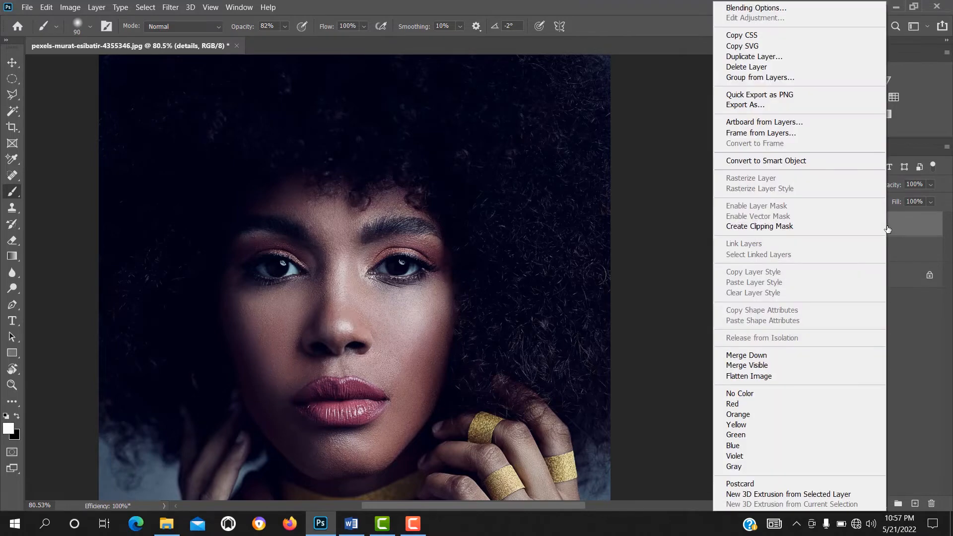
left_click(763, 161)
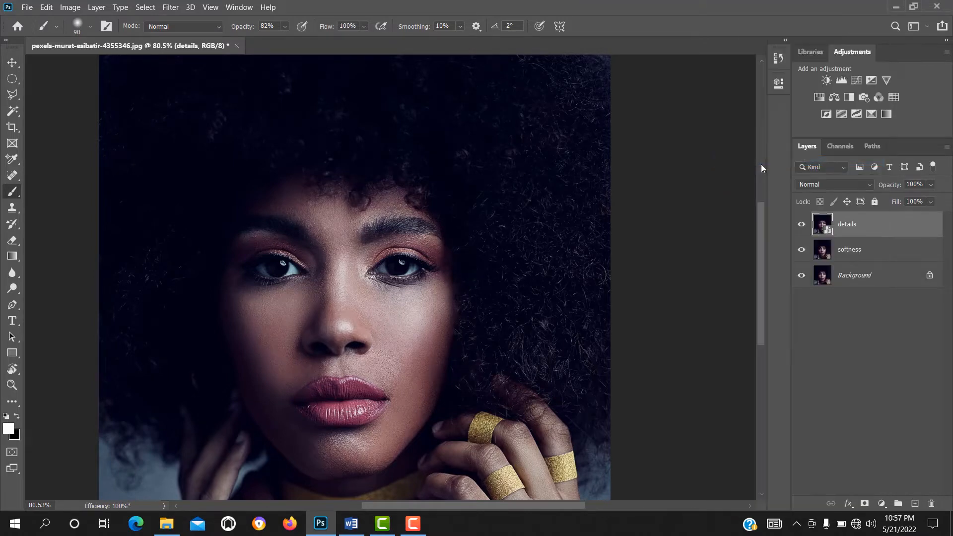
left_click(877, 252)
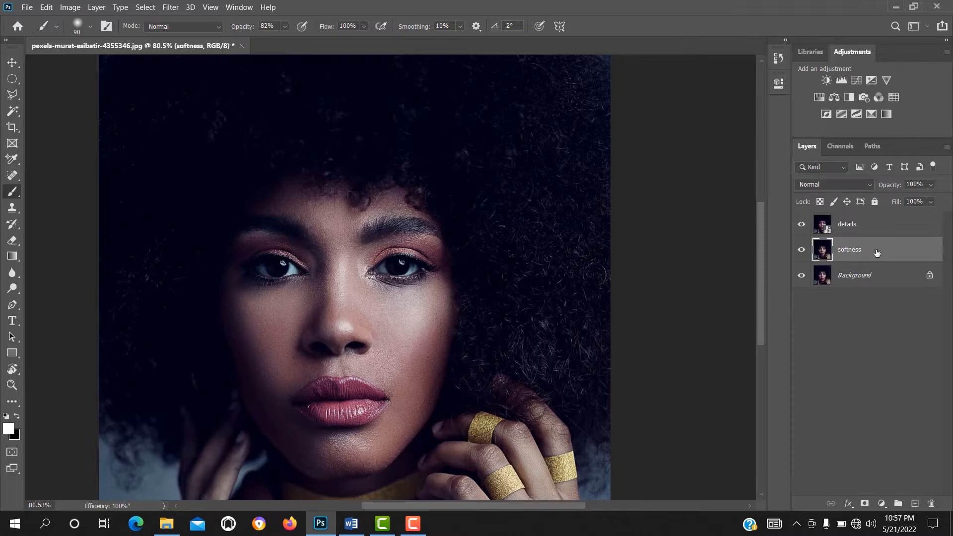
right_click(901, 254)
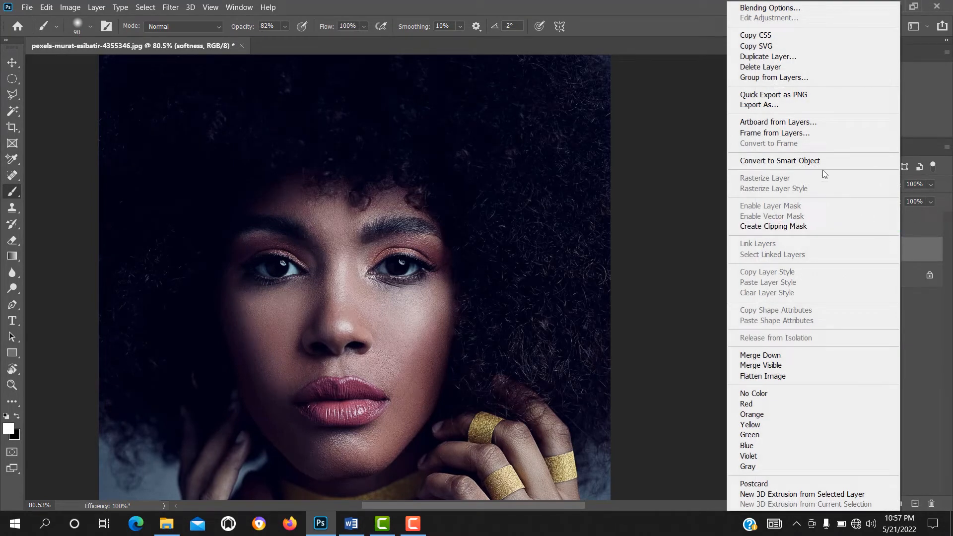
left_click(810, 161)
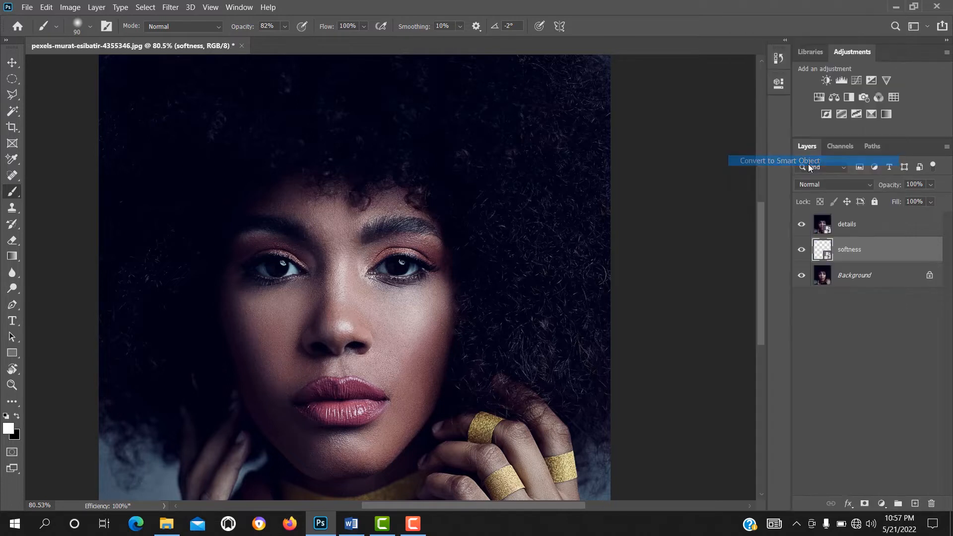
Apply a High Pass filter with a 1.5-pixel radius to the details layer and set its blend mode to Linear Light.
left_click(854, 226)
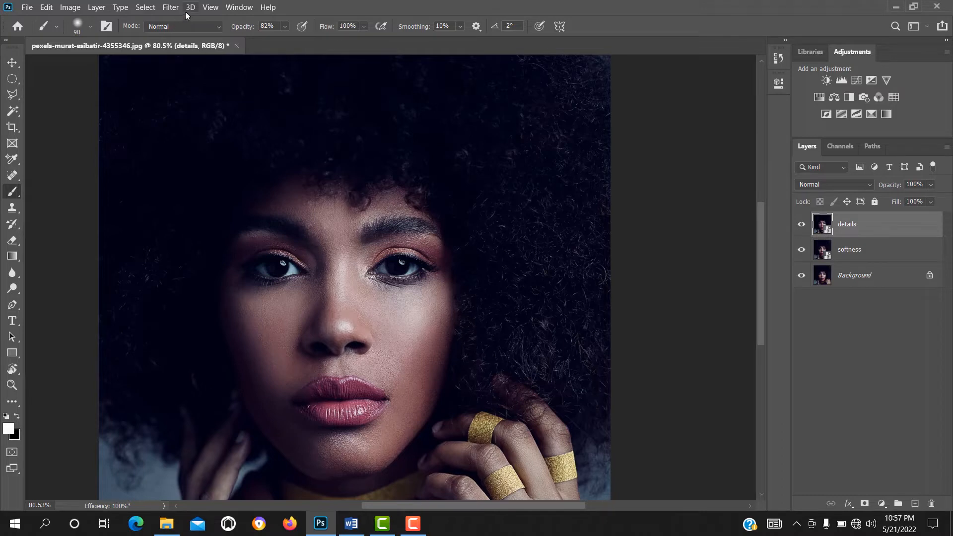
left_click(170, 7)
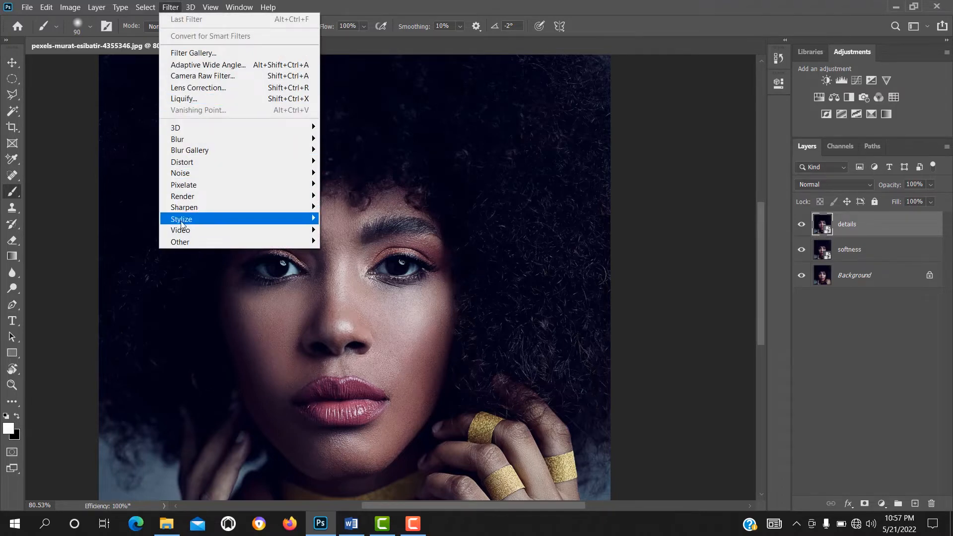
mouse_move(193, 242)
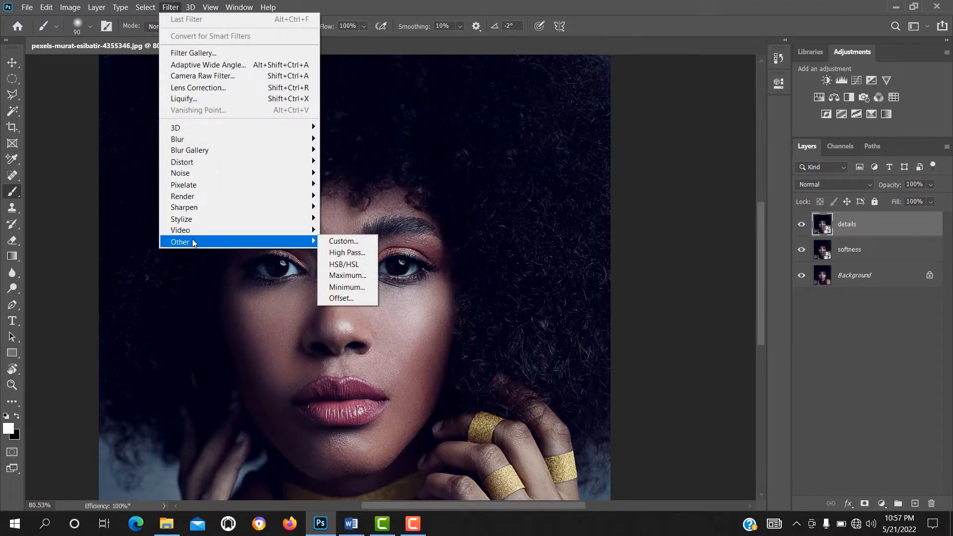
left_click(347, 252)
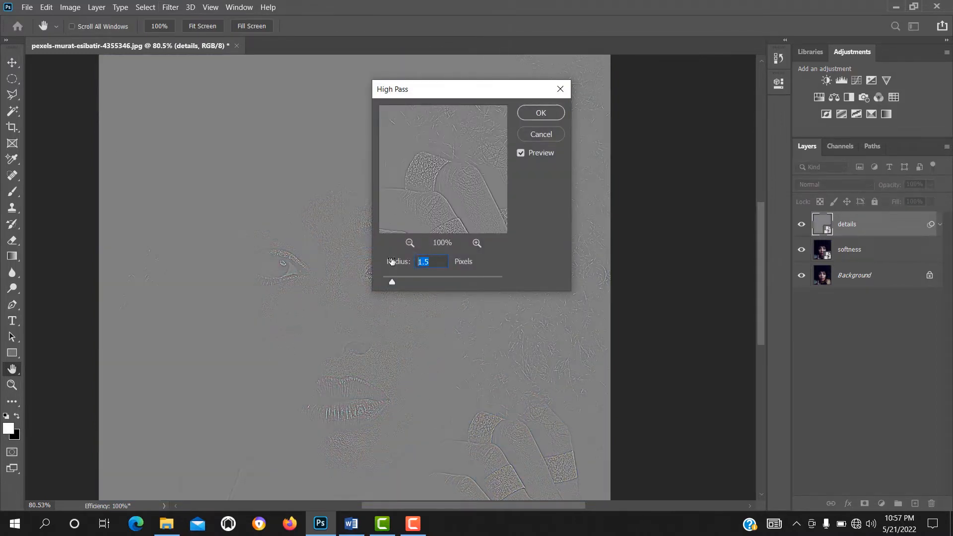
type("1.5")
left_click(534, 114)
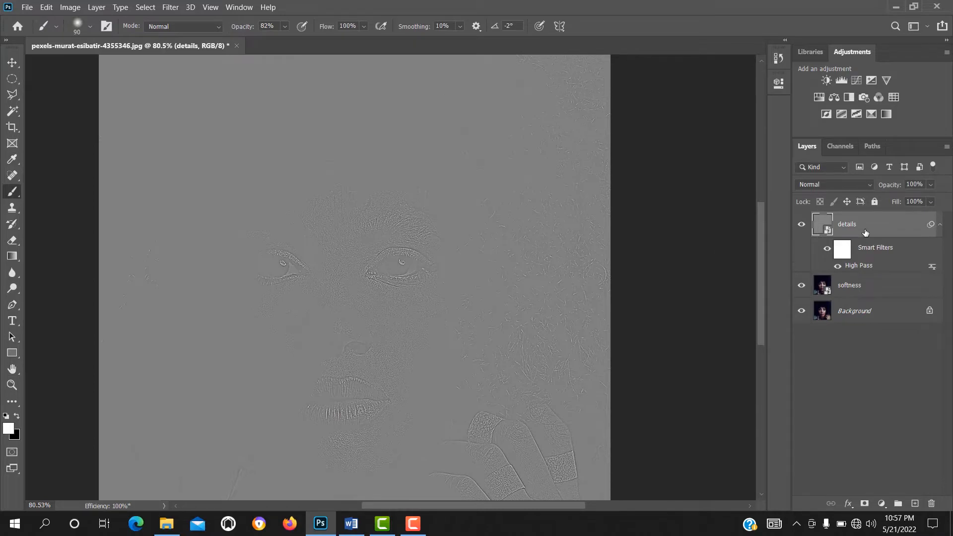
left_click(869, 187)
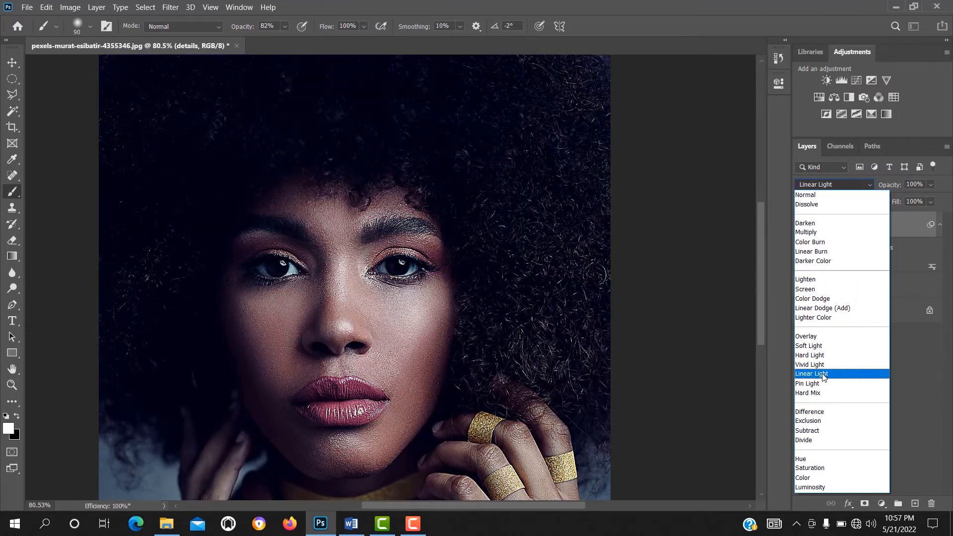
left_click(823, 377)
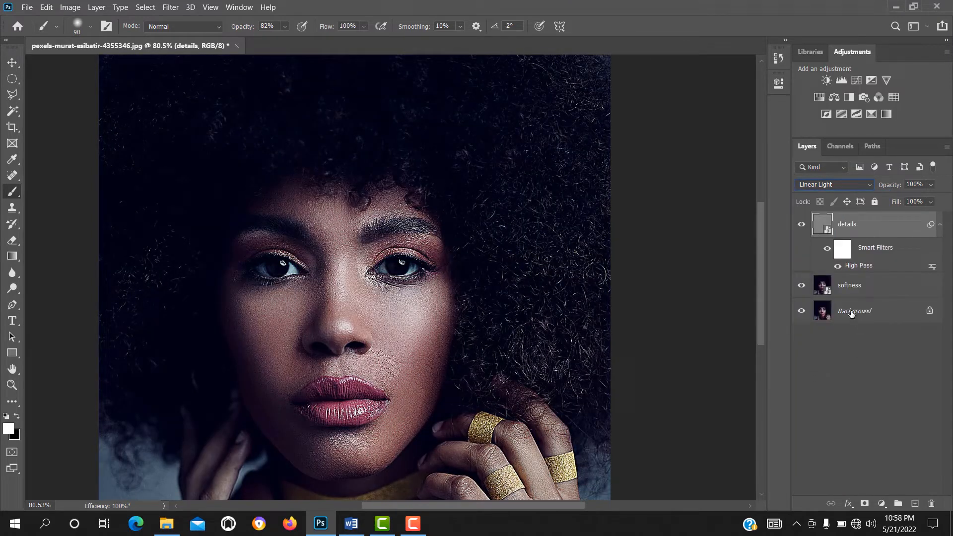
Apply a Gaussian Blur with a 15-pixel radius to the softness layer.
left_click(862, 293)
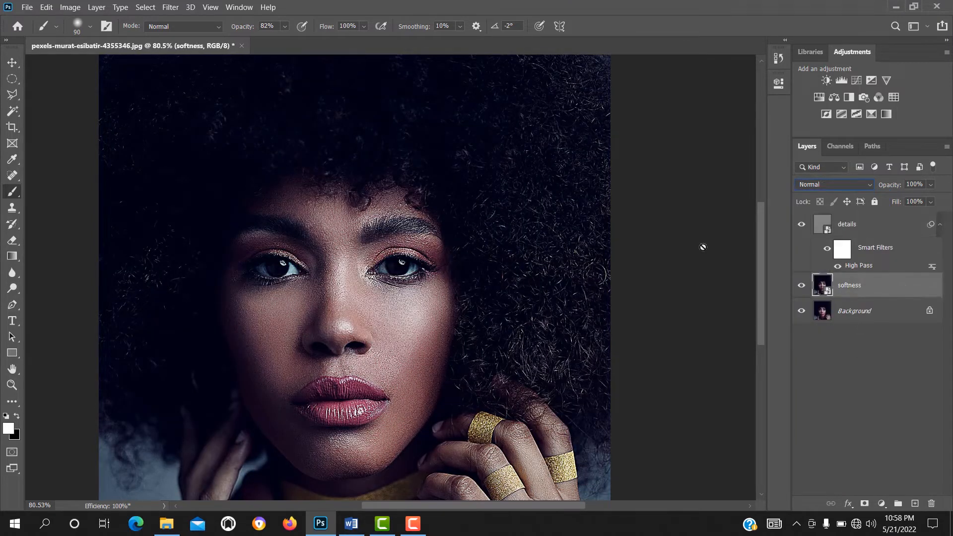
left_click(169, 11)
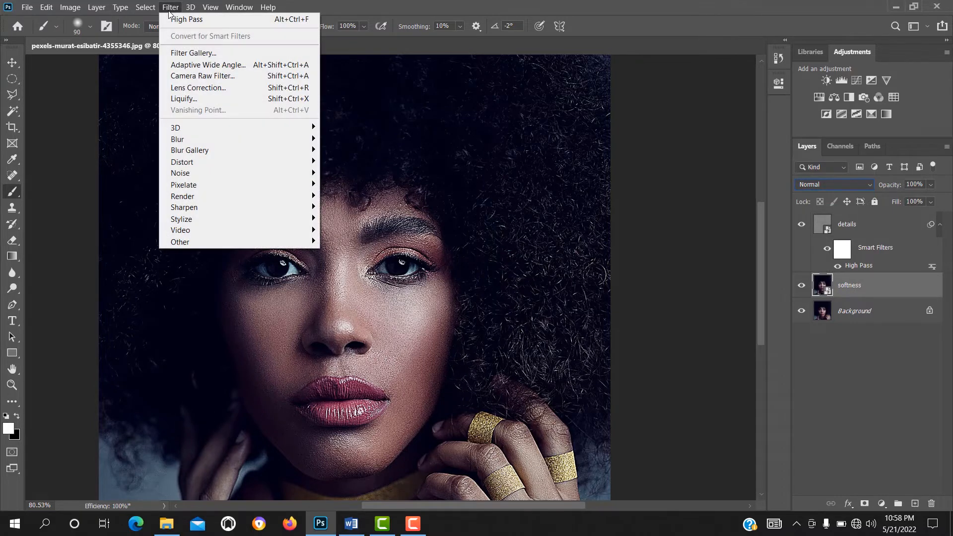
mouse_move(177, 141)
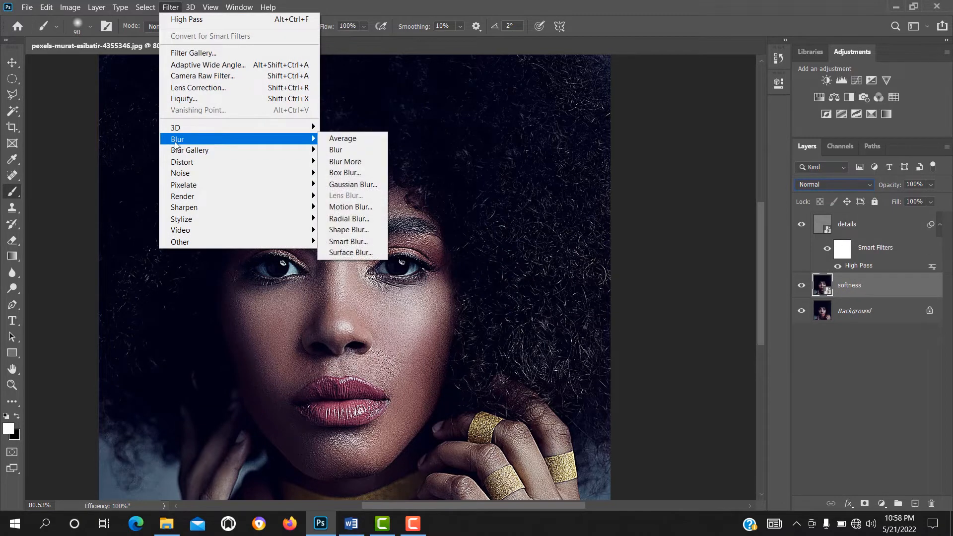
left_click(365, 184)
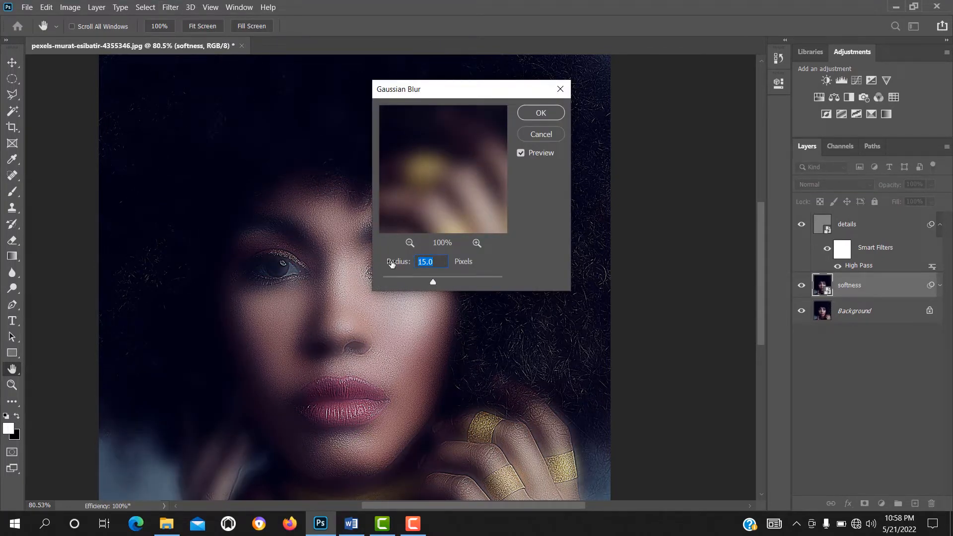
type("15")
left_click(540, 113)
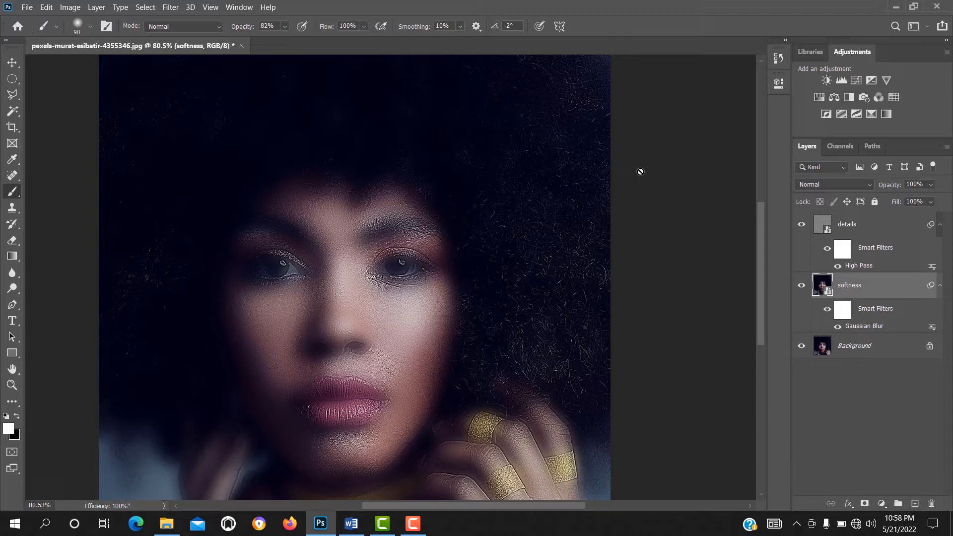
Group the details and softness layers and name the group "airbrush".
left_click(852, 230)
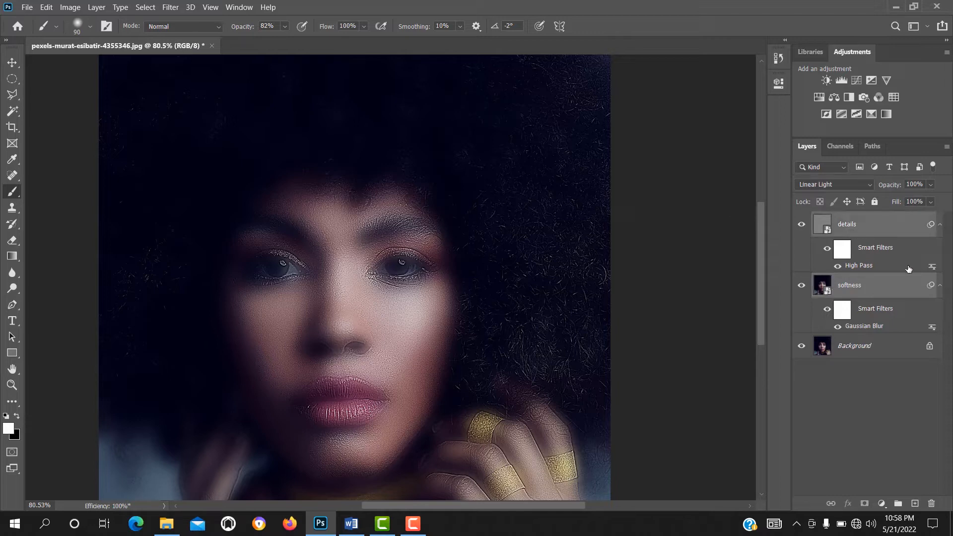
left_click(873, 288, "shift")
key("ctrl+g")
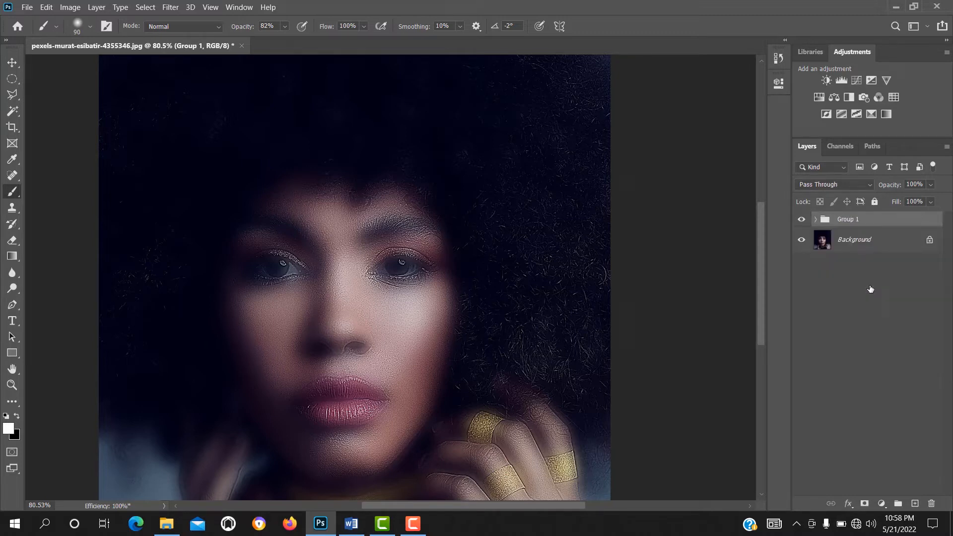
double_click(850, 221)
type("airbrush")
left_click(846, 285)
left_click(853, 226)
left_click(871, 290)
Add a black mask to the airbrush group and brush white over the facial skin on the cheeks and chin.
left_click(853, 226)
left_click(866, 502, "alt")
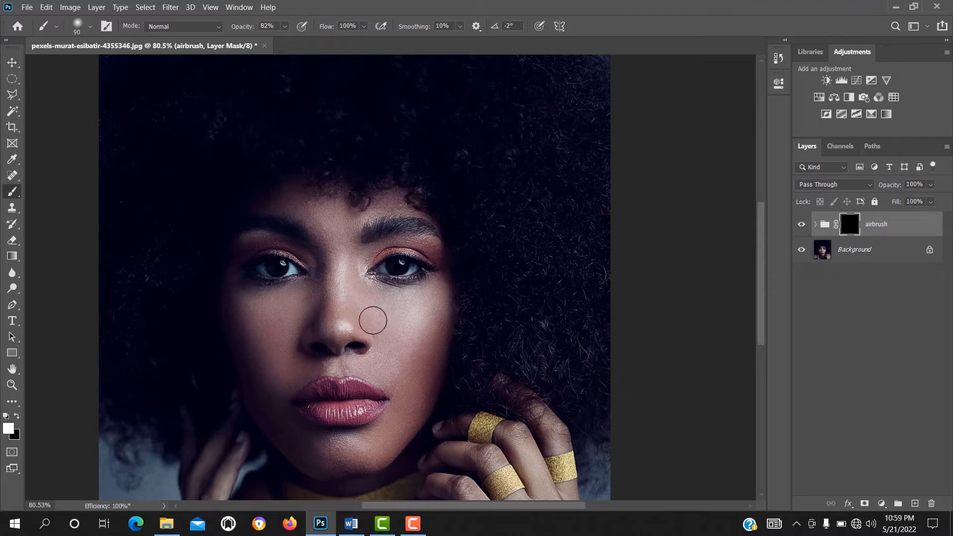
scroll(382, 321, "up", 3)
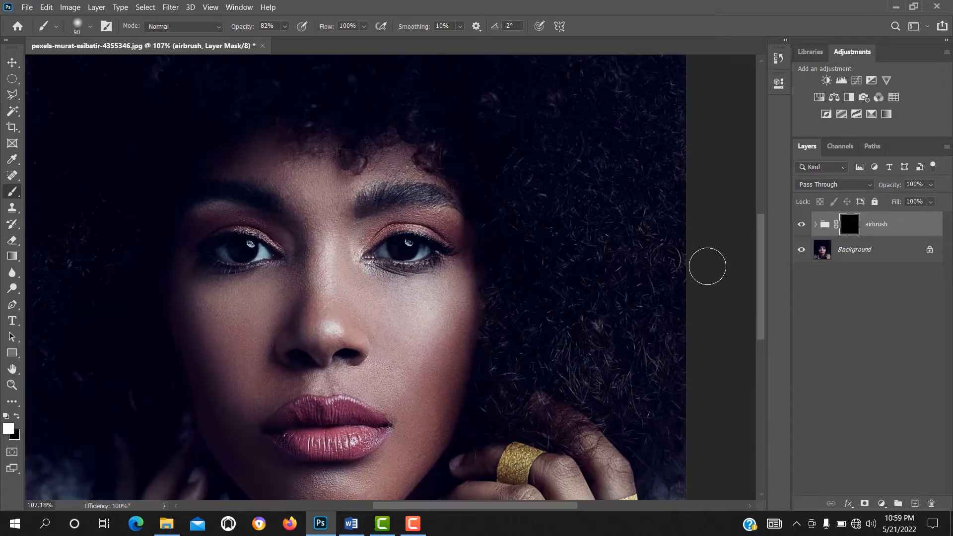
left_click_drag(759, 255, 760, 279)
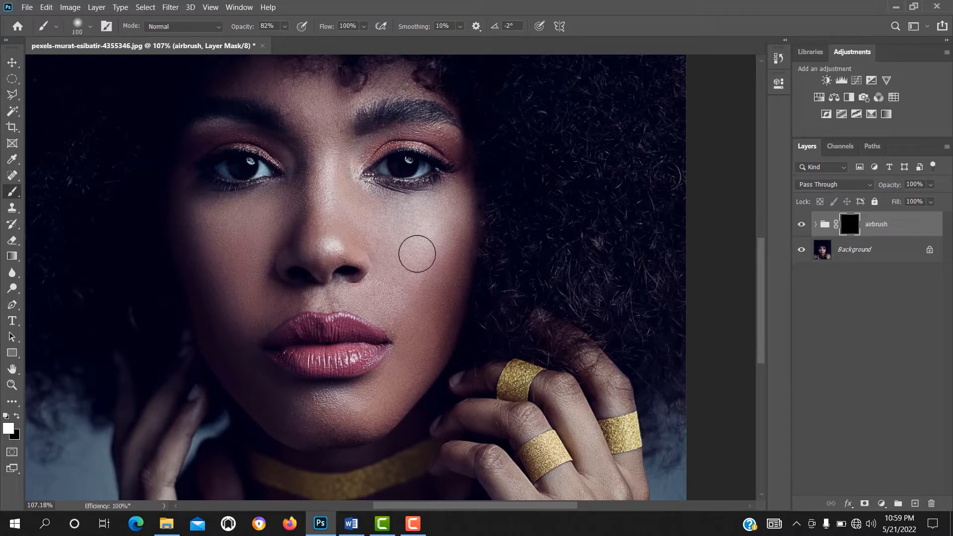
mouse_move(417, 254)
left_mouse_down()
mouse_move(383, 241)
mouse_move(418, 268)
mouse_move(432, 249)
mouse_move(401, 250)
mouse_move(364, 225)
mouse_move(404, 235)
mouse_move(409, 258)
mouse_move(412, 241)
mouse_move(413, 280)
mouse_move(423, 237)
mouse_move(386, 273)
mouse_move(408, 288)
mouse_move(399, 267)
mouse_move(427, 241)
mouse_move(401, 390)
mouse_move(307, 407)
left_mouse_up()
mouse_move(243, 307)
left_mouse_down()
mouse_move(210, 261)
mouse_move(231, 289)
mouse_move(224, 284)
mouse_move(391, 292)
mouse_move(427, 258)
mouse_move(333, 223)
mouse_move(411, 255)
left_mouse_up()
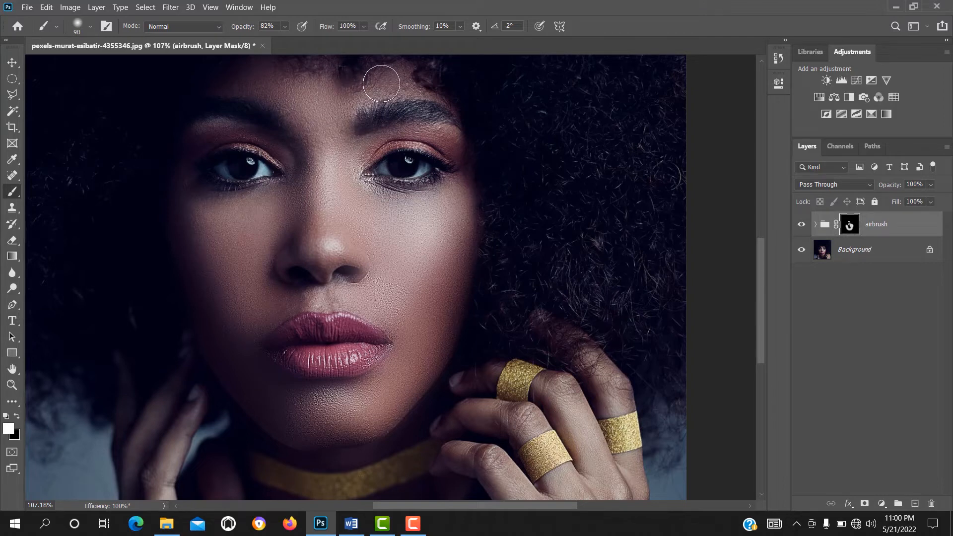
Toggle the airbrush group's visibility to compare the face before and after smoothing.
left_click(801, 228)
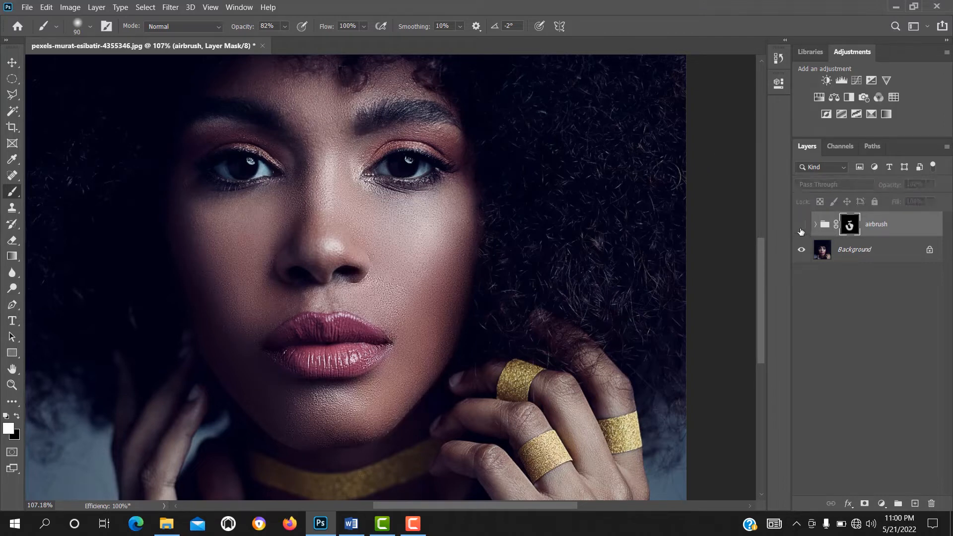
left_click(800, 228)
left_click(800, 229)
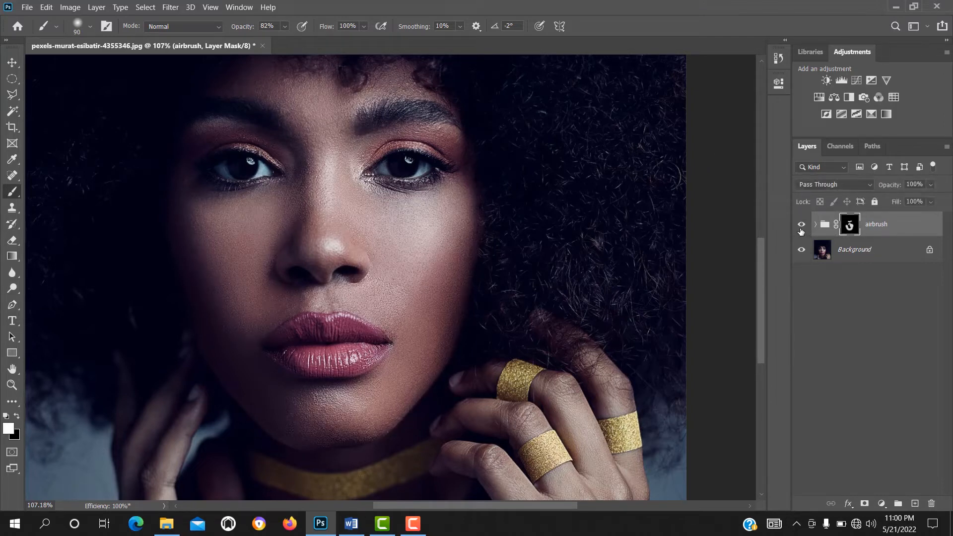
left_click(801, 230)
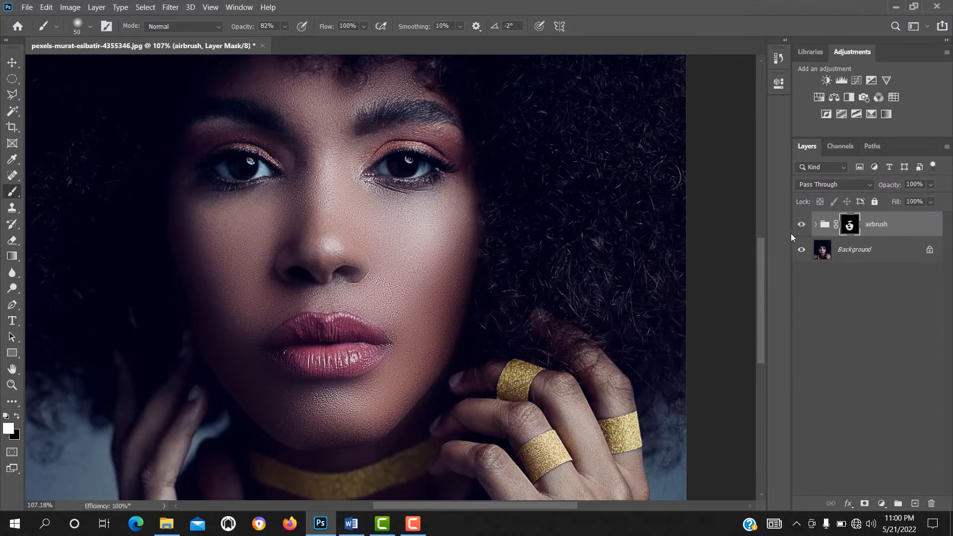
left_click(801, 225)
left_click(803, 227)
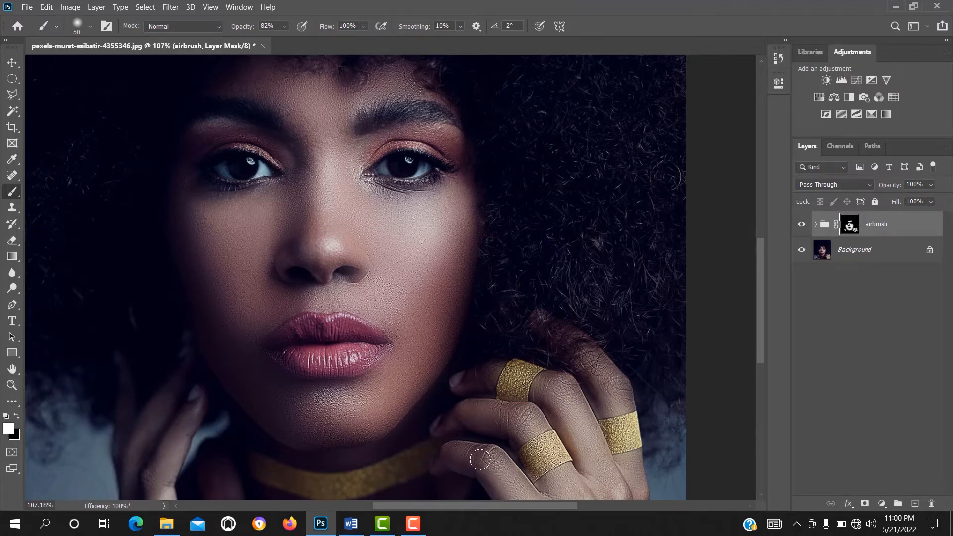
Compare the smoothed face and hand with the original by hiding and showing the airbrush group.
left_click_drag(759, 301, 760, 293)
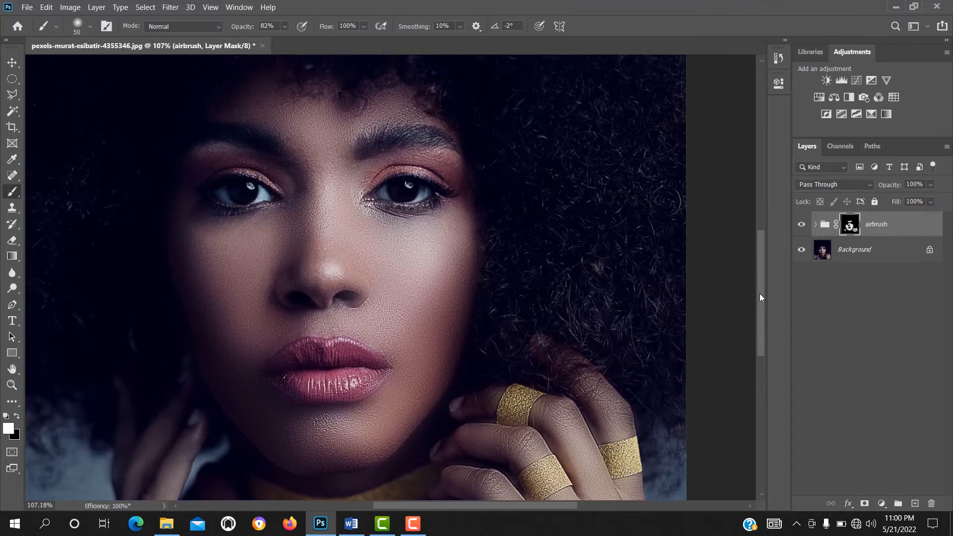
left_click_drag(762, 255, 761, 269)
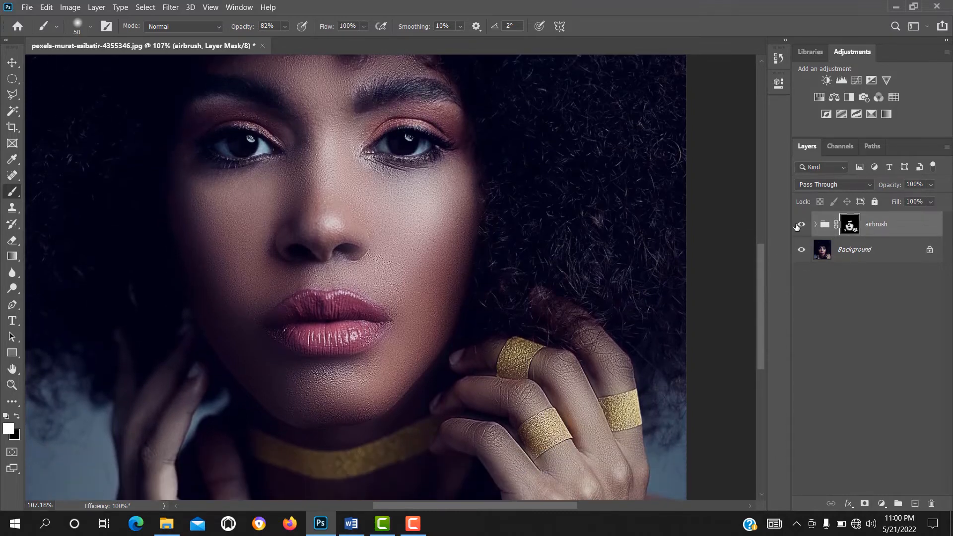
left_click(801, 225)
left_click(801, 225)
left_click(801, 225)
left_click(801, 225)
left_click_drag(763, 259, 759, 238)
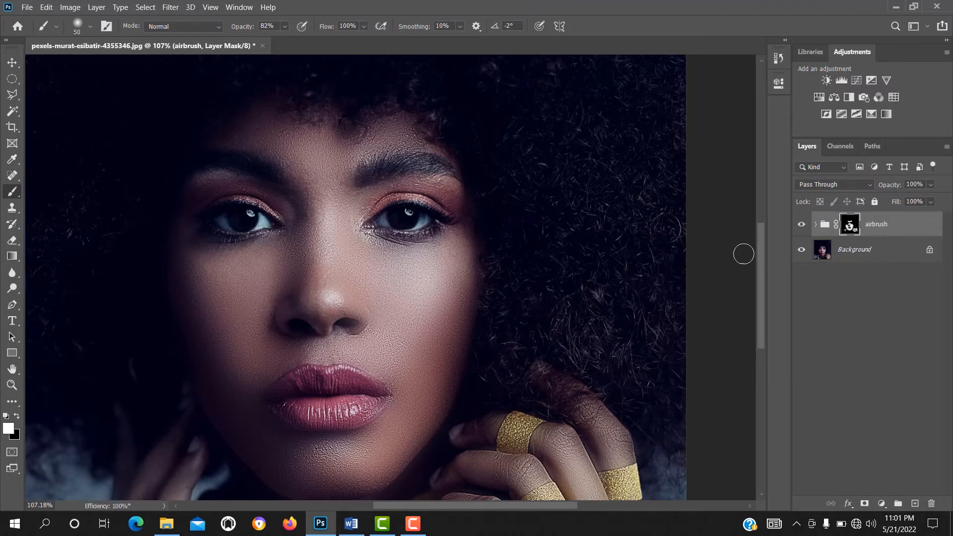
Add a new layer named "eyes" above the airbrush group and set its blend mode to Overlay.
mouse_move(758, 248)
left_mouse_down()
mouse_move(759, 240)
mouse_move(758, 260)
left_mouse_up()
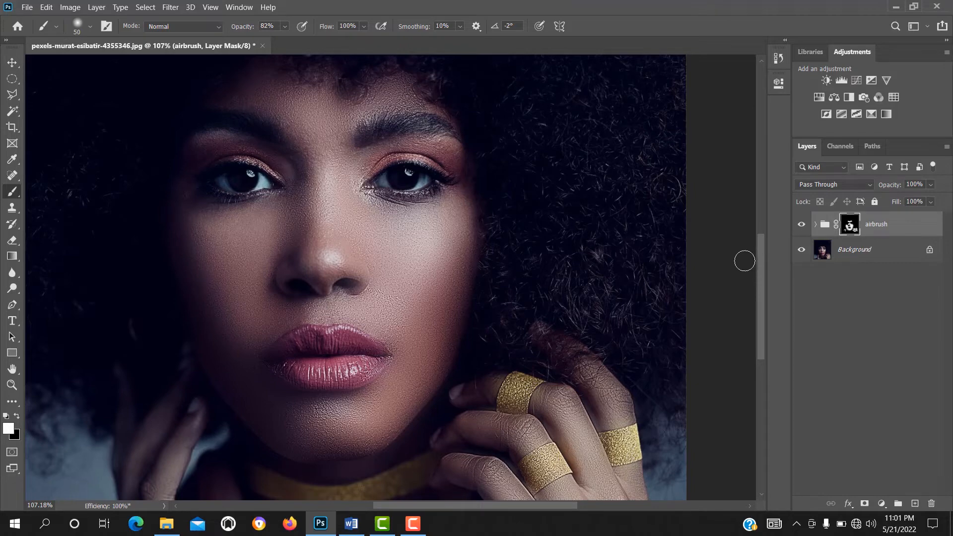
left_click_drag(758, 257, 757, 254)
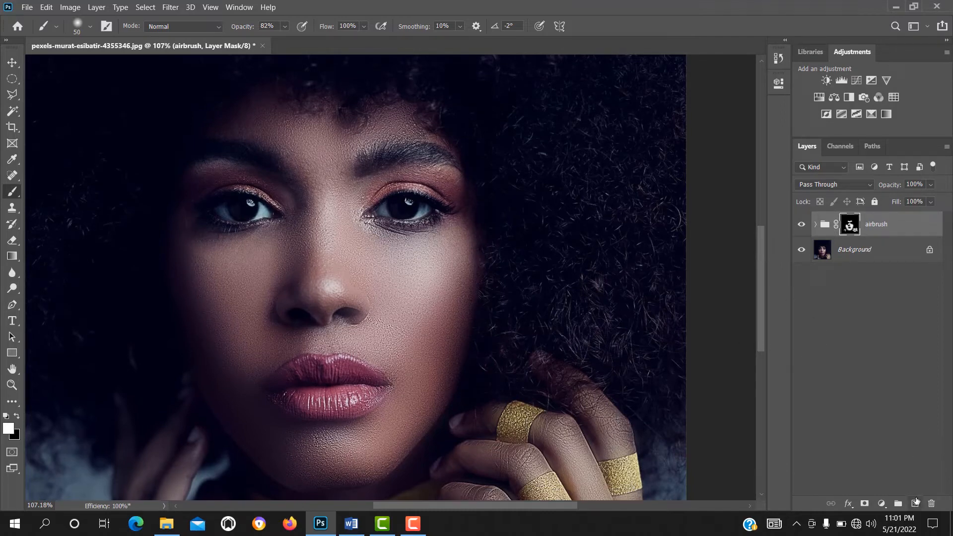
left_click(916, 503)
double_click(843, 225)
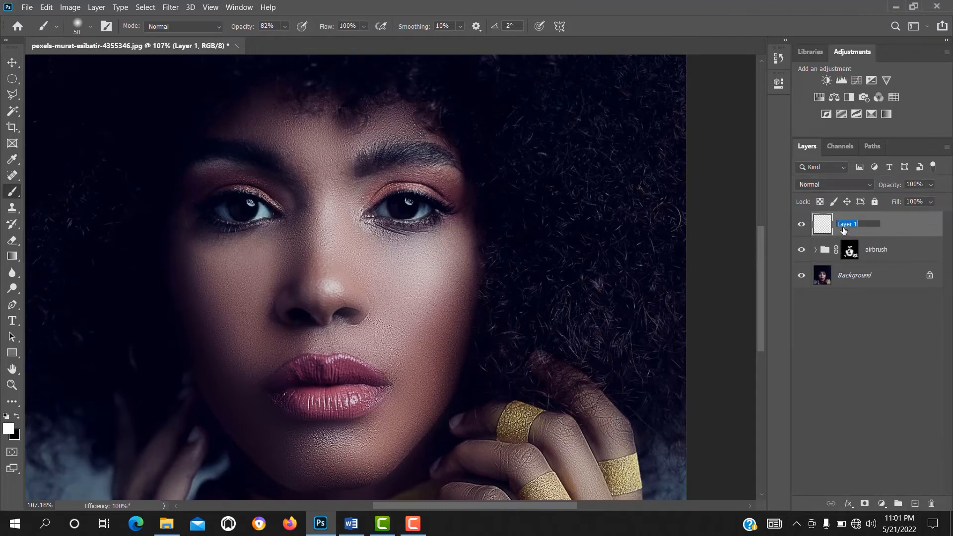
type("eyes")
left_click(860, 329)
left_click(823, 229)
left_click(870, 187)
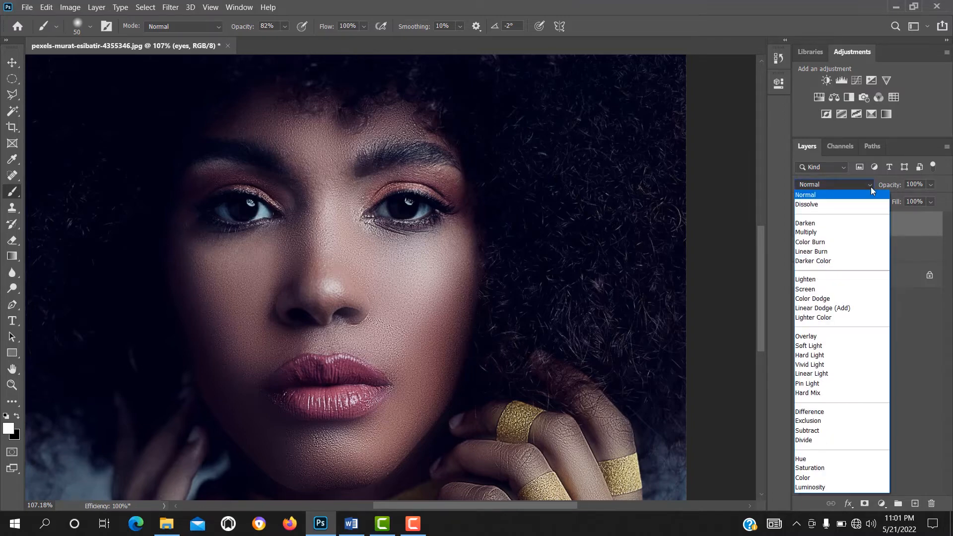
left_click(815, 336)
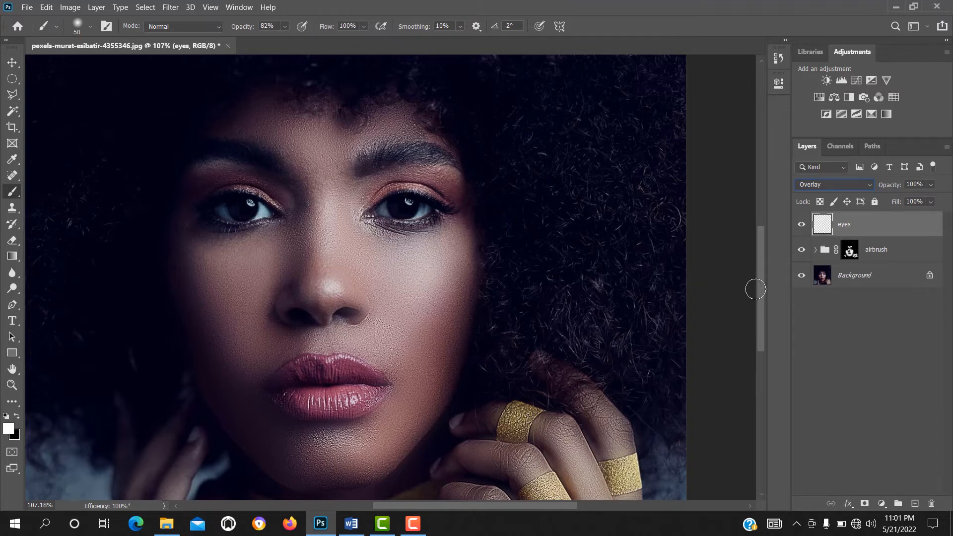
Brush white over the irises of both eyes on the eyes layer with a 15 px brush.
left_click_drag(760, 289, 758, 282)
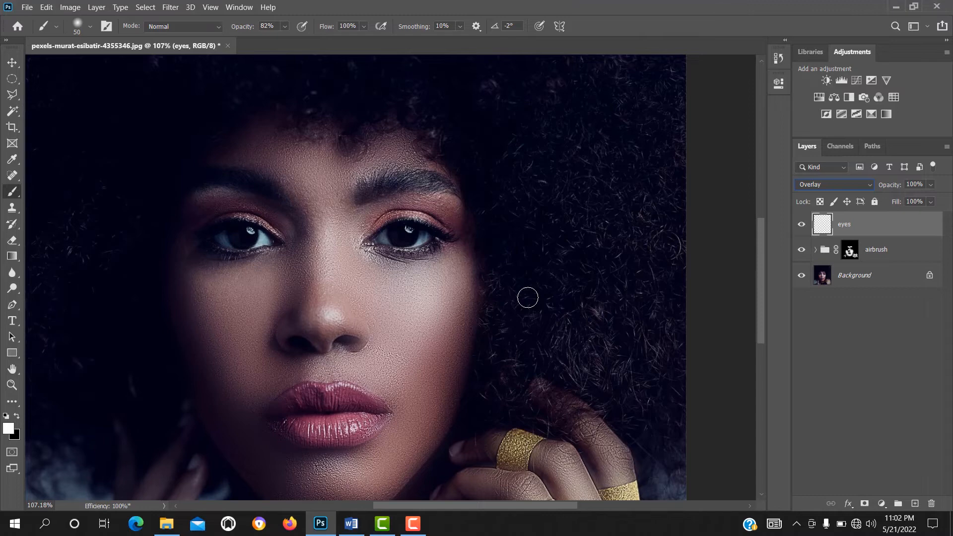
key("ctrl+plus")
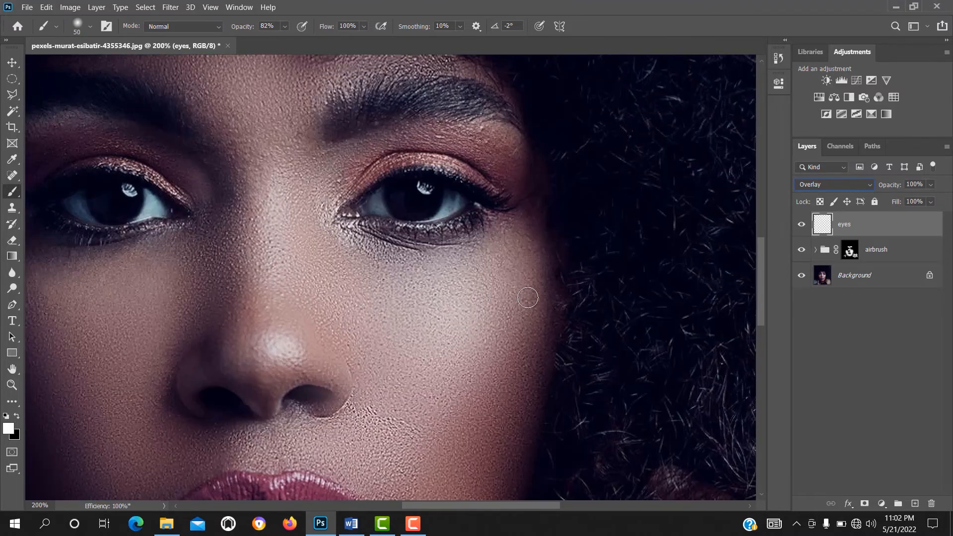
key("ctrl+plus")
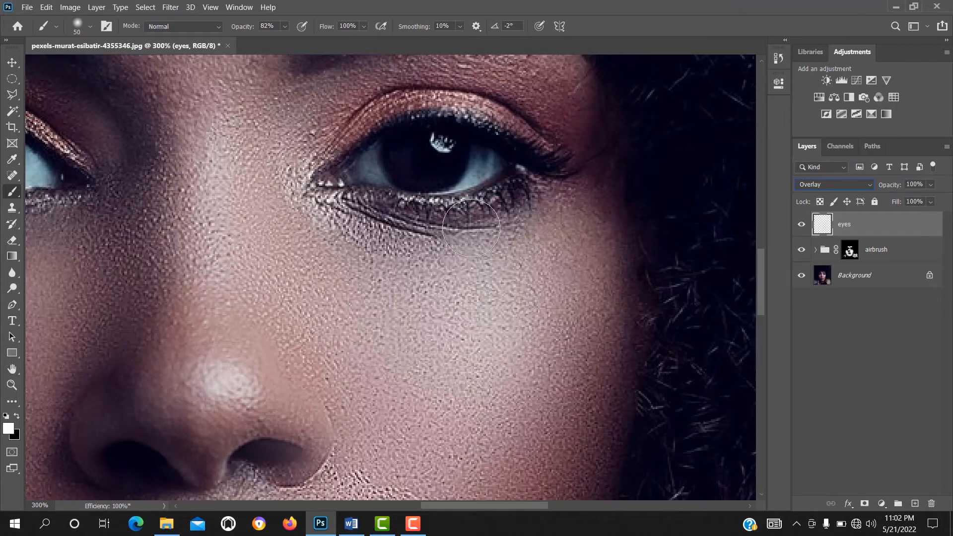
scroll(471, 228, "up", 4)
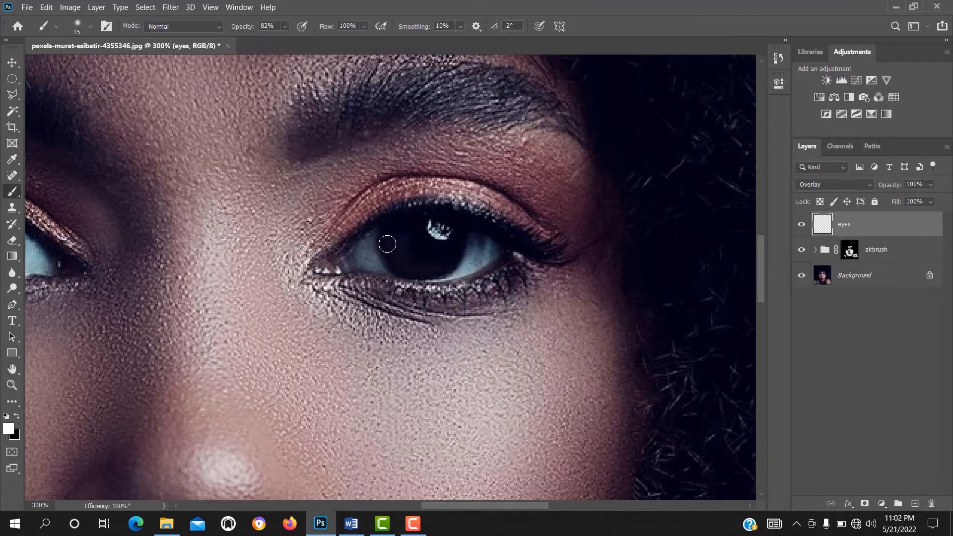
mouse_move(393, 253)
left_mouse_down()
mouse_move(437, 265)
mouse_move(458, 253)
mouse_move(406, 268)
mouse_move(386, 236)
mouse_move(422, 257)
left_mouse_up()
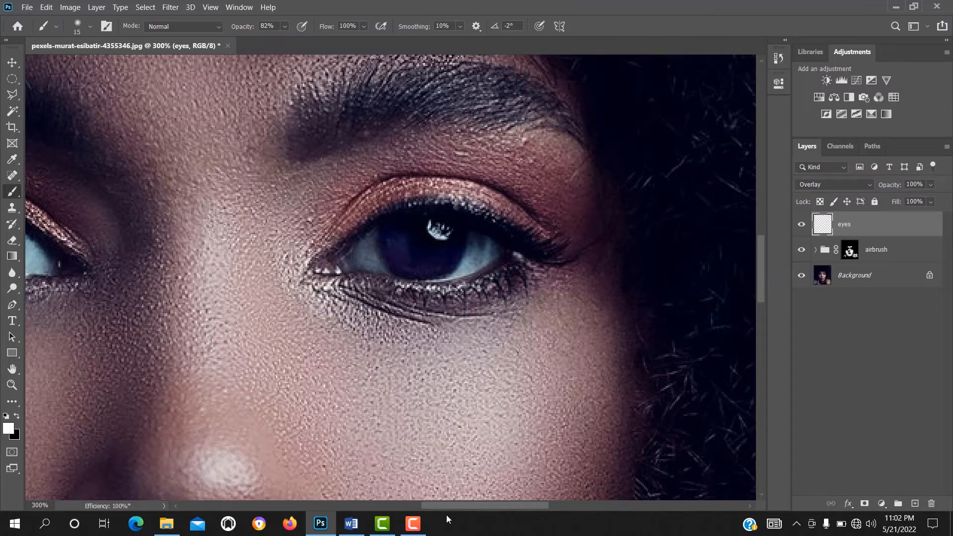
left_click_drag(481, 505, 414, 503)
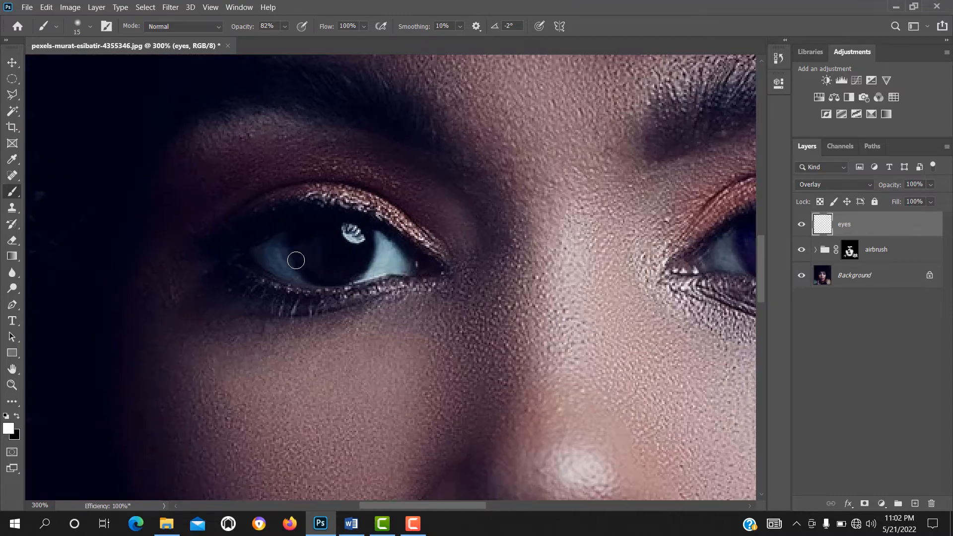
mouse_move(310, 268)
left_mouse_down()
mouse_move(343, 273)
mouse_move(367, 257)
mouse_move(316, 274)
mouse_move(301, 242)
mouse_move(320, 271)
mouse_move(341, 273)
mouse_move(307, 252)
mouse_move(305, 231)
mouse_move(303, 274)
left_mouse_up()
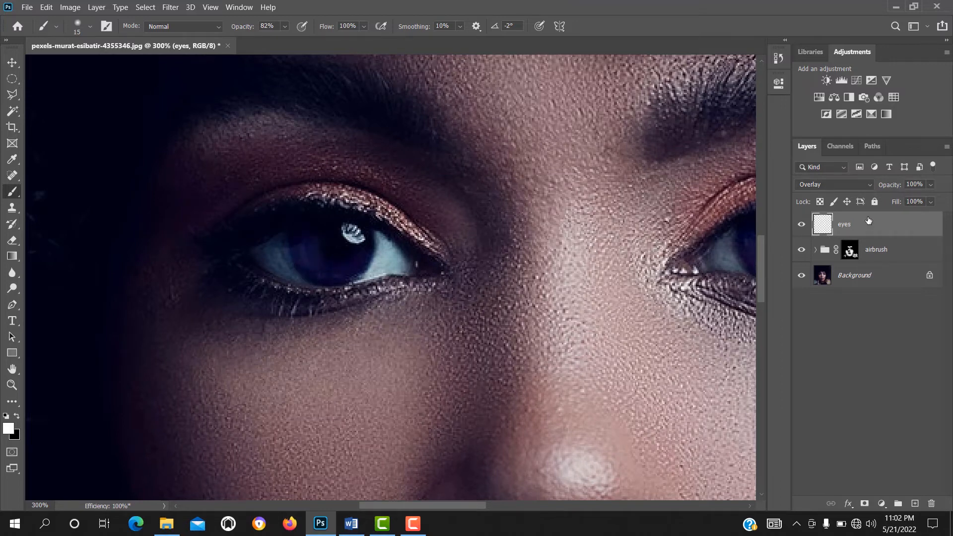
Reduce the eyes layer's opacity to 75%.
left_click(929, 185)
left_click_drag(943, 200, 932, 201)
scroll(593, 317, "down", 5)
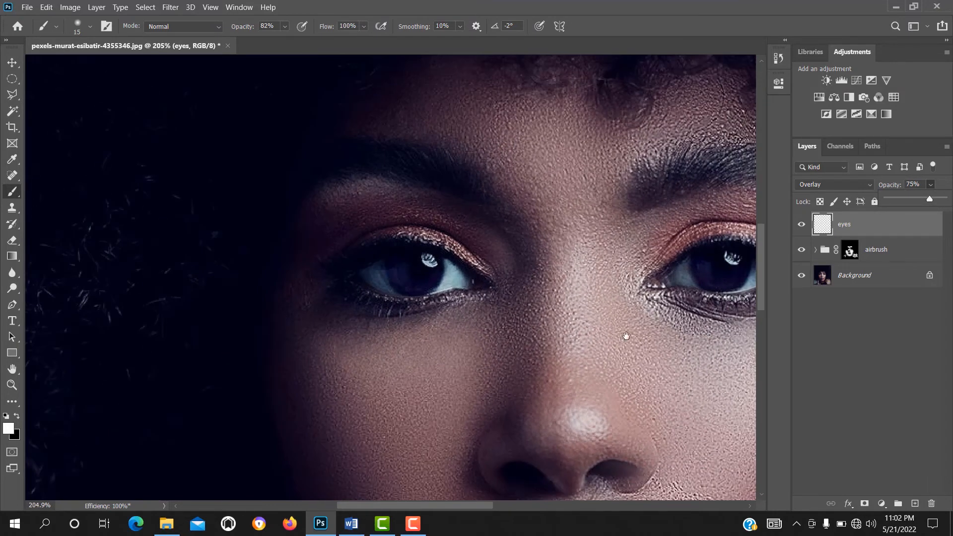
Compare the brightened eyes with the original by hiding and showing the eyes layer.
left_click_drag(619, 332, 469, 328)
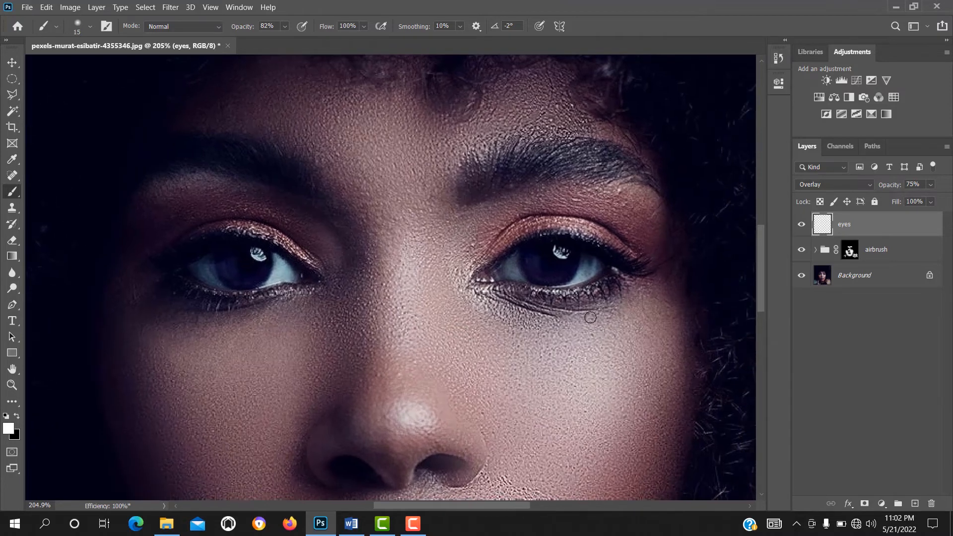
scroll(658, 299, "down", 3)
scroll(629, 302, "down", 2)
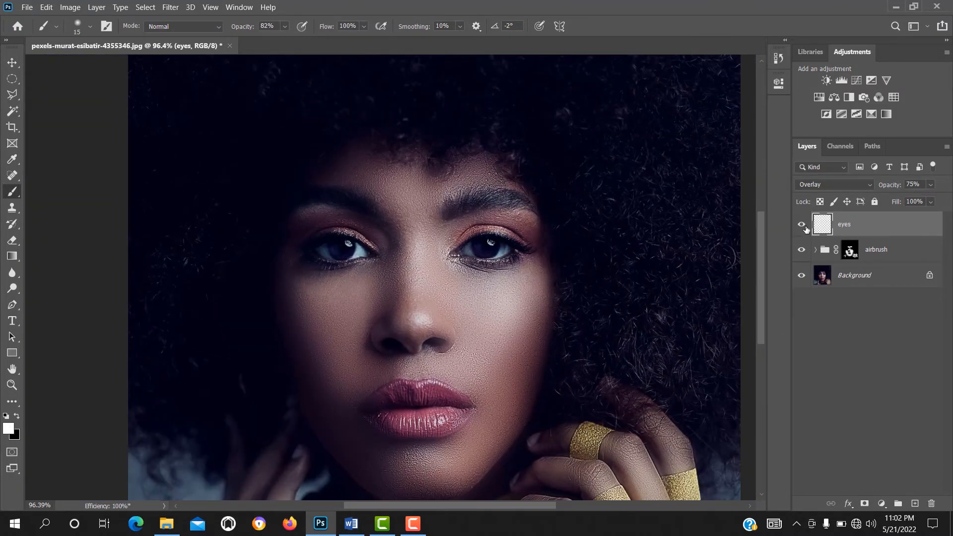
left_click(801, 225)
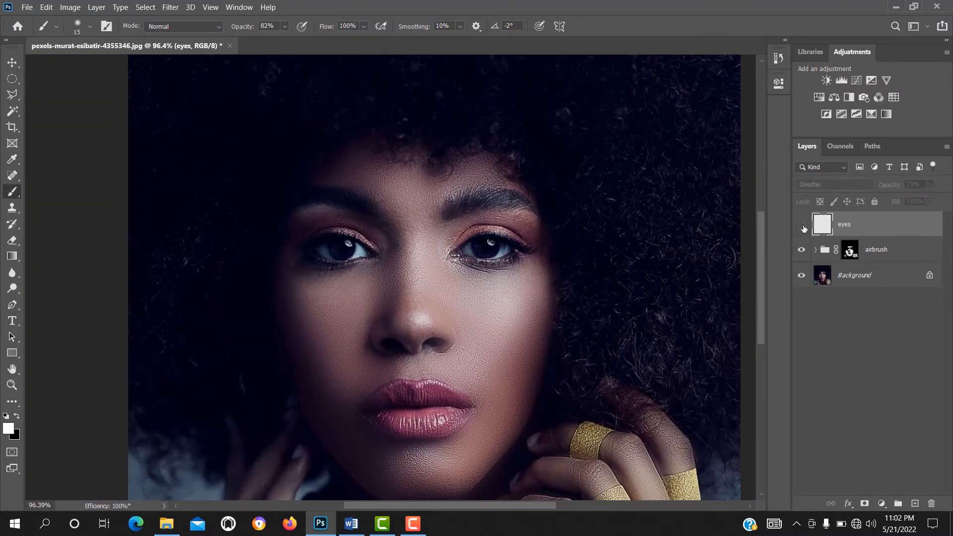
left_click(801, 226)
left_click(802, 226)
Add a Hue/Saturation adjustment layer above the eyes layer with Hue +14, Saturation +34 and Lightness +1.
left_click_drag(760, 280, 757, 291)
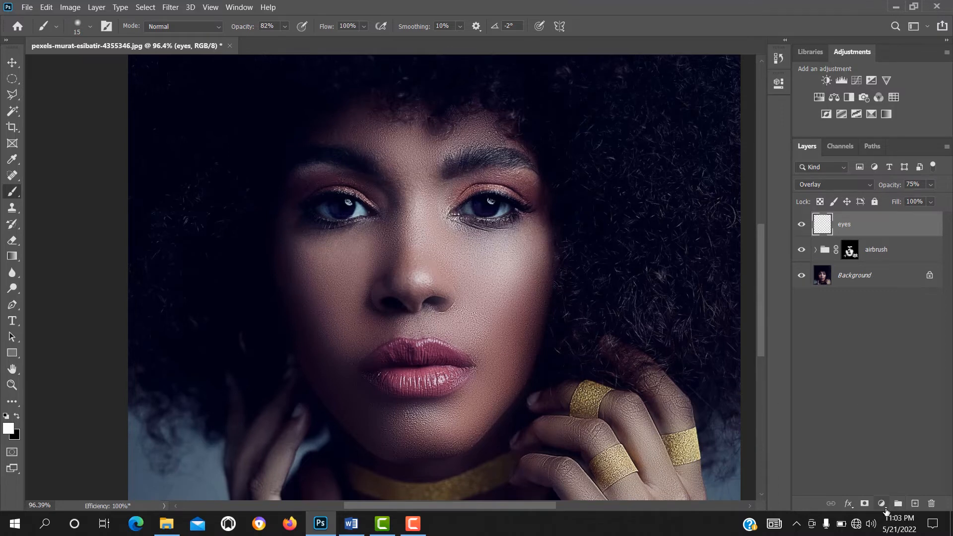
left_click(881, 503)
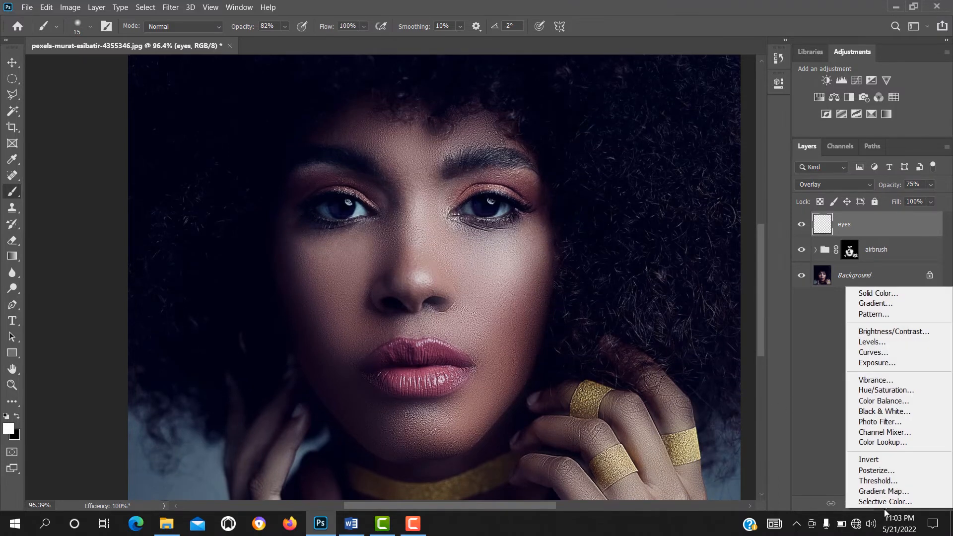
left_click(881, 390)
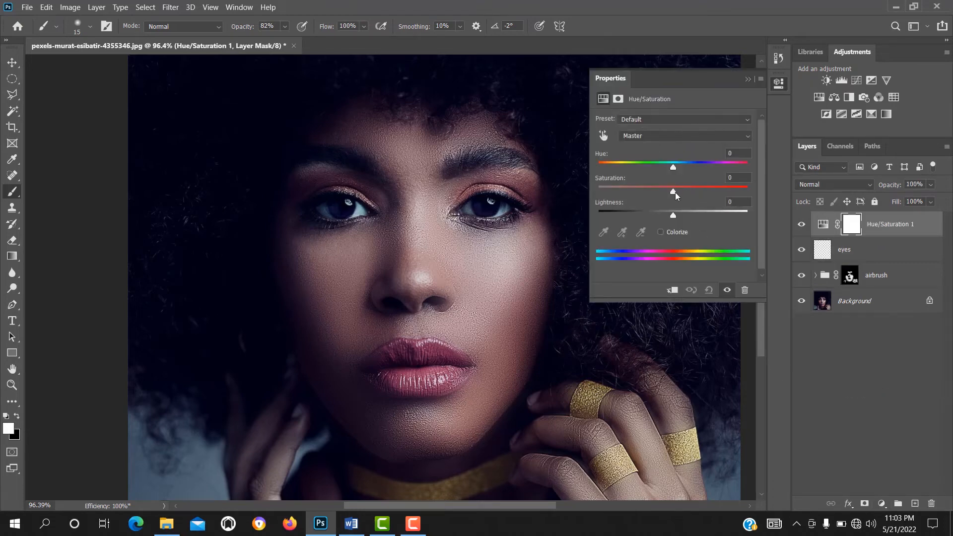
left_click_drag(674, 192, 674, 213)
left_click_drag(673, 166, 683, 170)
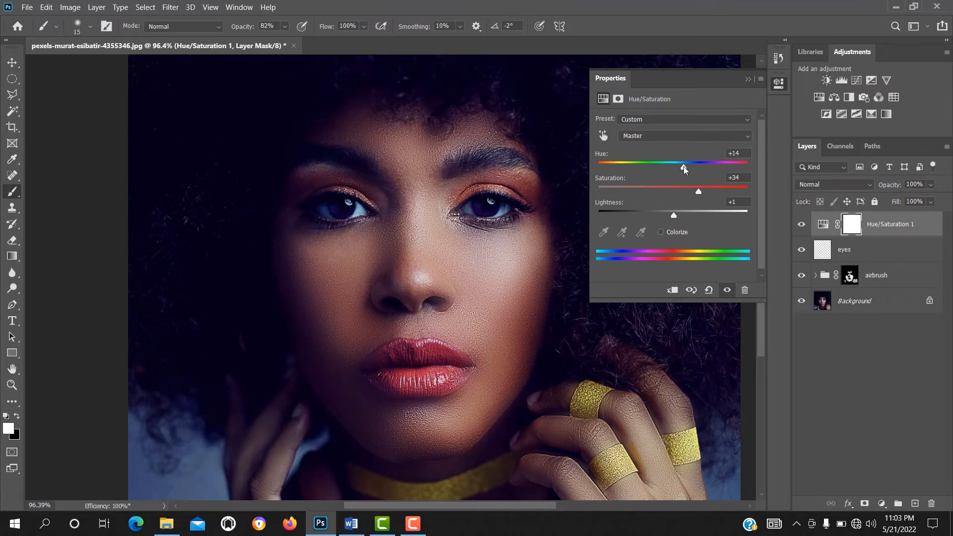
left_click(748, 79)
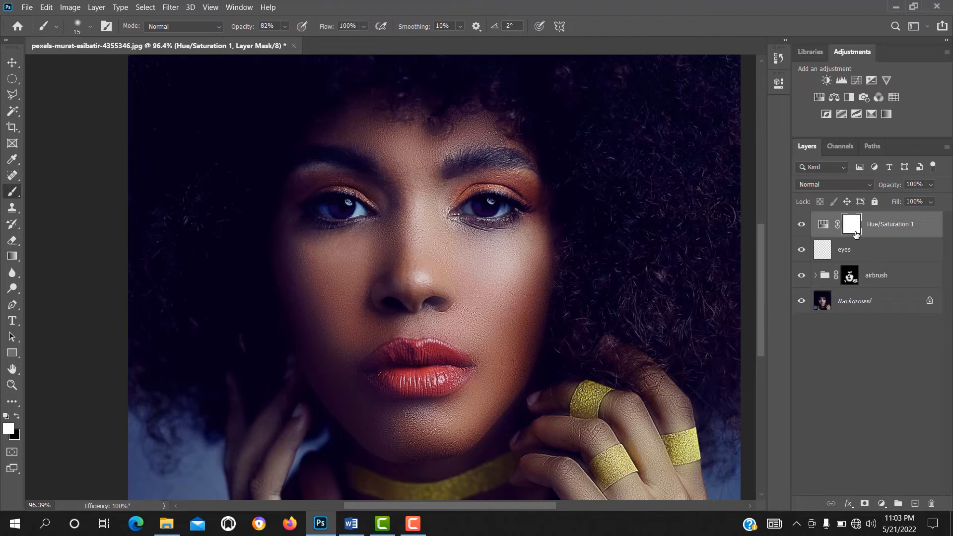
Invert the Hue/Saturation mask to black and paint white over the lips with a 50 px brush.
key("ctrl+i")
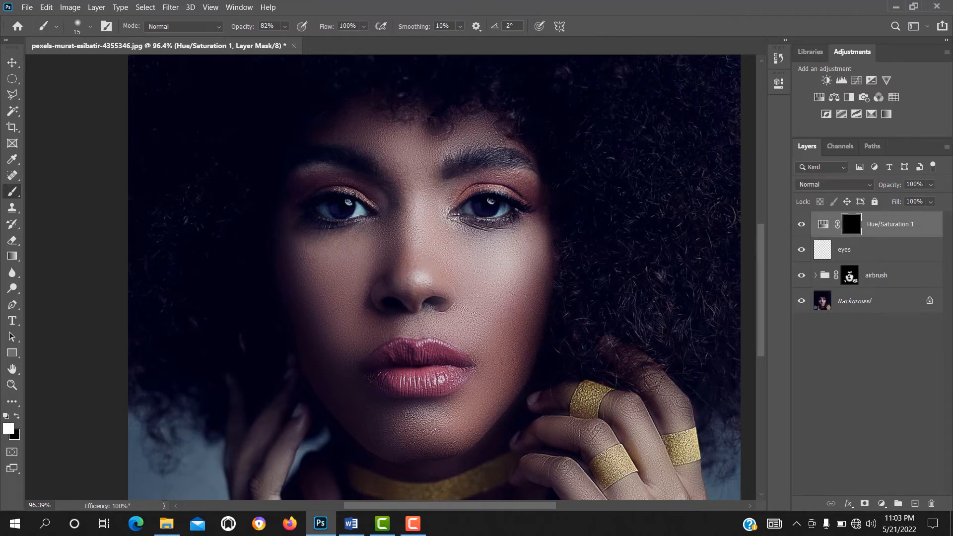
scroll(436, 245, "up", 5)
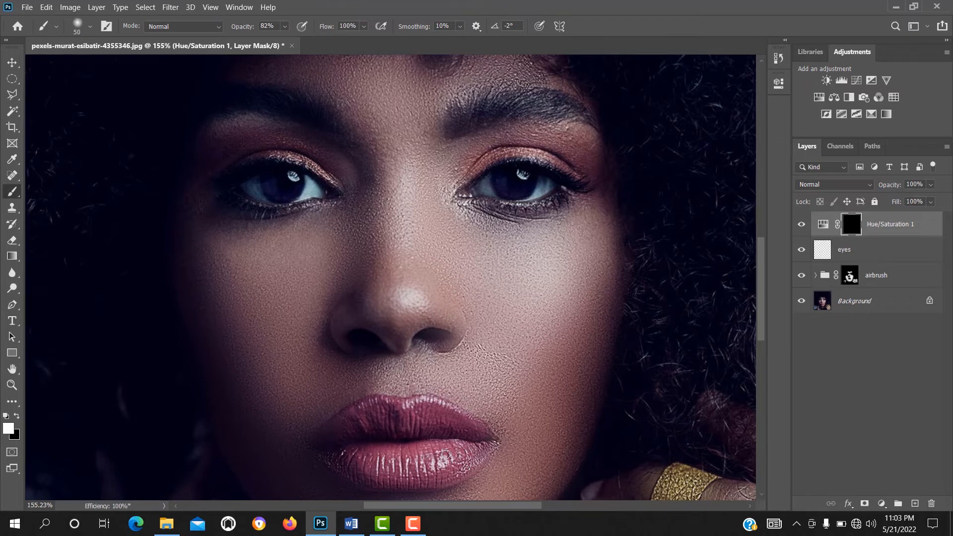
mouse_move(446, 454)
left_mouse_down()
mouse_move(396, 461)
mouse_move(466, 457)
mouse_move(456, 442)
mouse_move(390, 433)
mouse_move(449, 429)
mouse_move(377, 423)
mouse_move(392, 416)
mouse_move(342, 426)
mouse_move(398, 417)
mouse_move(469, 427)
mouse_move(412, 416)
mouse_move(334, 438)
mouse_move(352, 453)
mouse_move(398, 458)
mouse_move(487, 446)
mouse_move(450, 424)
mouse_move(385, 413)
mouse_move(336, 437)
mouse_move(355, 458)
mouse_move(389, 466)
mouse_move(474, 456)
mouse_move(429, 465)
mouse_move(460, 464)
mouse_move(477, 441)
mouse_move(421, 425)
mouse_move(335, 432)
mouse_move(346, 451)
mouse_move(401, 468)
mouse_move(455, 460)
mouse_move(360, 458)
mouse_move(350, 434)
left_mouse_up()
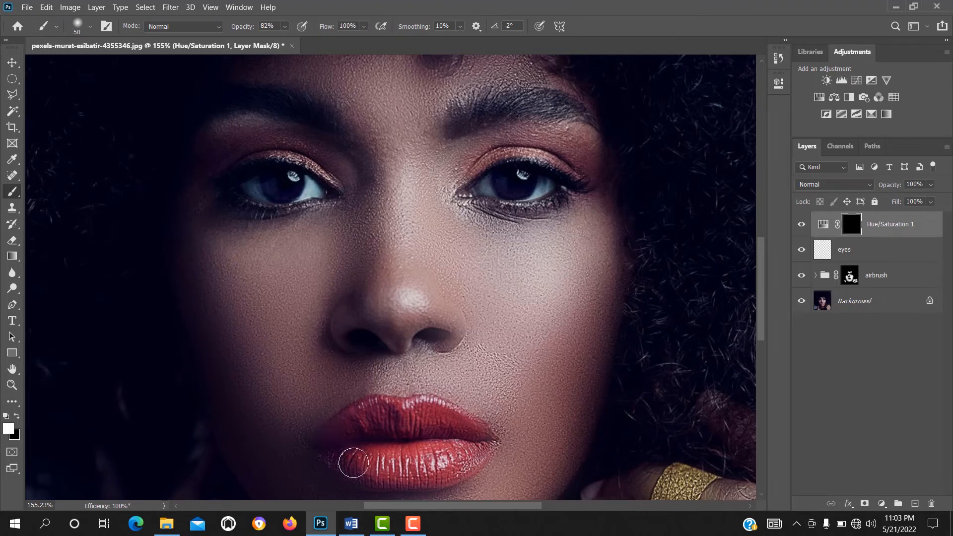
mouse_move(439, 416)
left_mouse_down()
mouse_move(376, 411)
mouse_move(329, 434)
mouse_move(330, 451)
mouse_move(388, 455)
left_mouse_up()
scroll(388, 455, "down", 1)
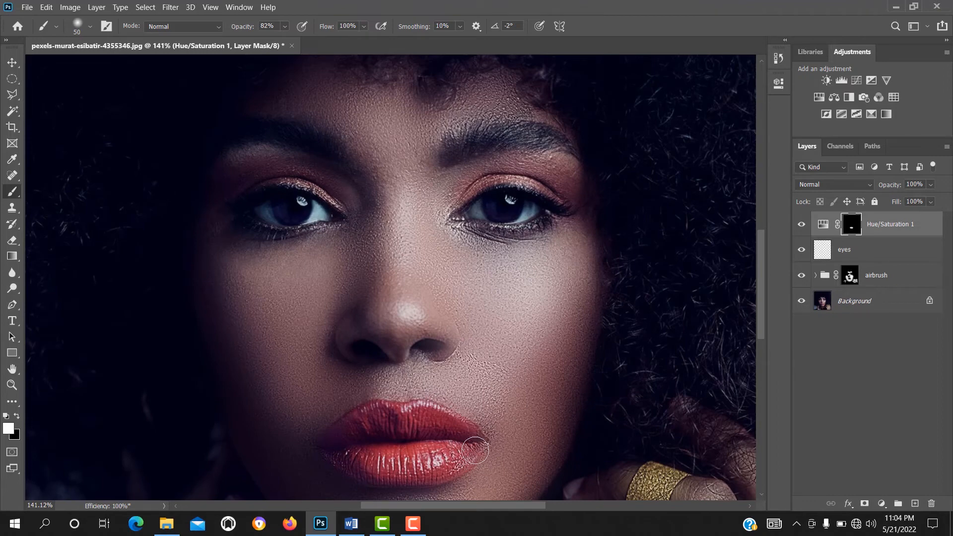
mouse_move(425, 430)
left_mouse_down()
mouse_move(409, 420)
mouse_move(383, 422)
mouse_move(425, 419)
mouse_move(390, 420)
mouse_move(417, 431)
mouse_move(421, 450)
left_mouse_up()
Paint white on the Hue/Saturation mask over the eyeshadow of both eyelids, using a 40 px brush.
mouse_move(526, 174)
left_mouse_down()
mouse_move(517, 150)
mouse_move(454, 207)
mouse_move(455, 195)
mouse_move(504, 168)
mouse_move(574, 184)
mouse_move(550, 175)
mouse_move(479, 181)
mouse_move(538, 171)
mouse_move(588, 199)
mouse_move(505, 166)
mouse_move(461, 188)
mouse_move(518, 164)
mouse_move(570, 185)
mouse_move(578, 205)
mouse_move(537, 233)
mouse_move(461, 234)
mouse_move(446, 210)
mouse_move(555, 168)
mouse_move(578, 184)
mouse_move(504, 168)
mouse_move(567, 165)
mouse_move(513, 160)
mouse_move(575, 171)
mouse_move(545, 160)
mouse_move(580, 179)
mouse_move(499, 165)
mouse_move(452, 188)
mouse_move(482, 178)
left_mouse_up()
left_click_drag(447, 505, 412, 505)
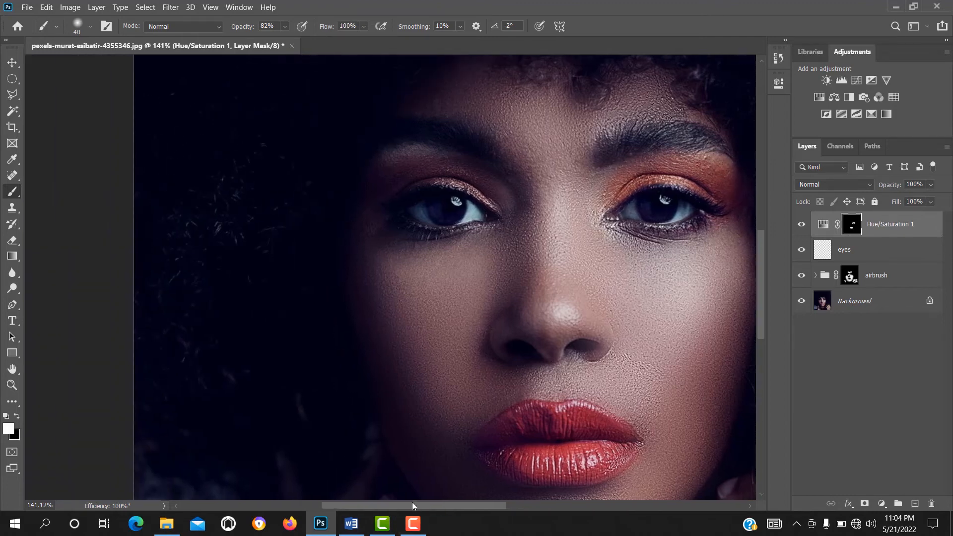
mouse_move(468, 186)
left_mouse_down()
mouse_move(379, 183)
mouse_move(481, 184)
mouse_move(380, 187)
mouse_move(364, 209)
mouse_move(382, 207)
mouse_move(427, 160)
mouse_move(495, 189)
mouse_move(453, 173)
mouse_move(394, 200)
mouse_move(473, 183)
mouse_move(497, 190)
mouse_move(398, 178)
mouse_move(379, 208)
mouse_move(453, 168)
mouse_move(494, 194)
left_mouse_up()
left_click_drag(483, 505, 514, 503)
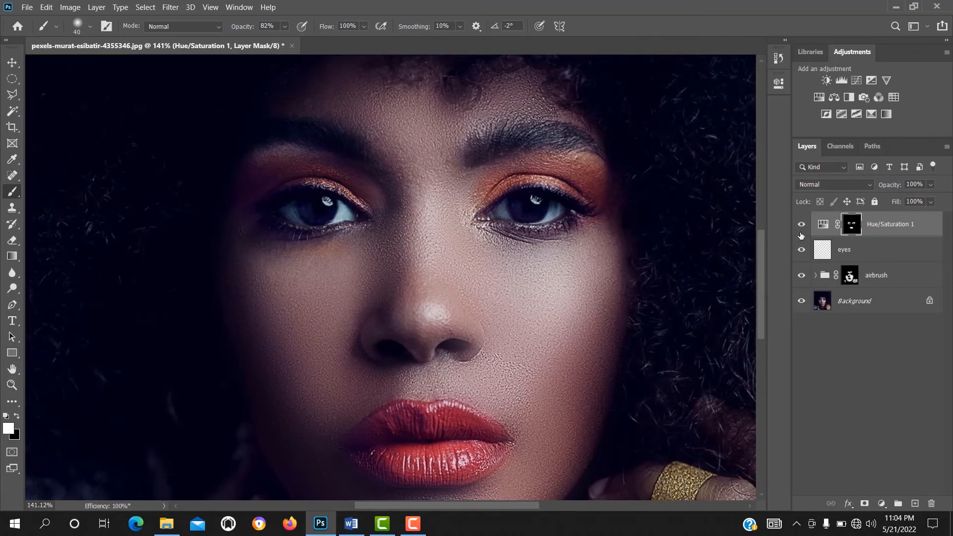
Compare the lip and eyelid color before and after by toggling the Hue/Saturation layer's visibility.
left_click(801, 225)
left_click(801, 225)
left_click(801, 225)
left_click(800, 225)
Set the brush to 100 px, 78% opacity and 28% flow, and paint white on the mask along both outer cheeks.
left_click_drag(294, 40, 291, 40)
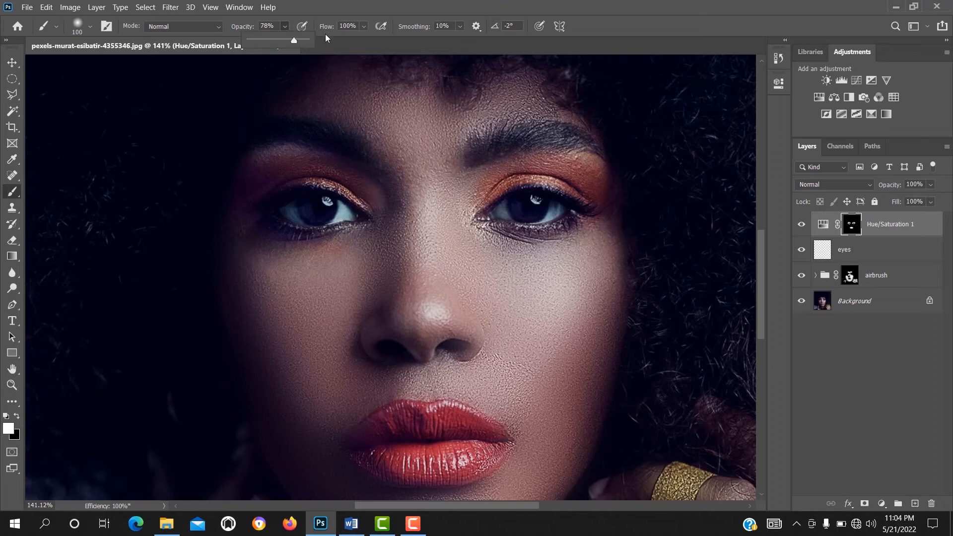
left_click(364, 27)
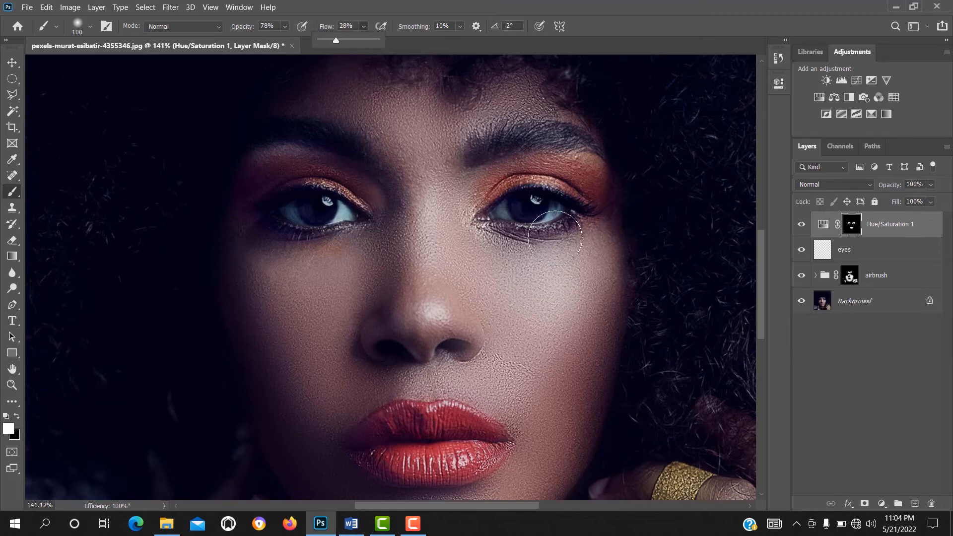
mouse_move(584, 383)
left_mouse_down()
mouse_move(619, 311)
mouse_move(557, 449)
mouse_move(569, 348)
left_mouse_up()
mouse_move(304, 383)
left_mouse_down()
mouse_move(312, 420)
mouse_move(300, 417)
mouse_move(245, 330)
left_mouse_up()
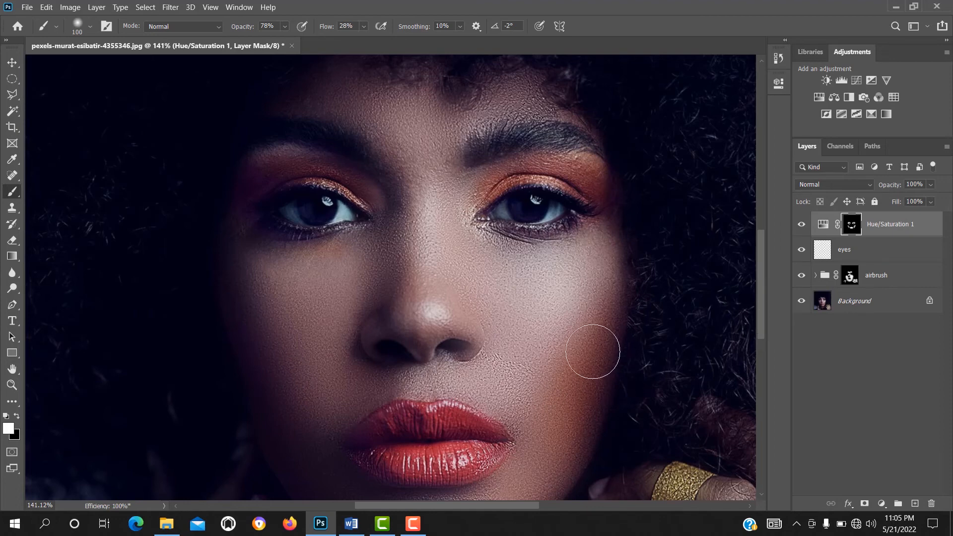
mouse_move(592, 351)
left_mouse_down()
mouse_move(610, 310)
mouse_move(633, 386)
mouse_move(606, 410)
left_mouse_up()
Check the cheek coloring by hiding and showing the Hue/Saturation layer.
left_click_drag(759, 296, 758, 314)
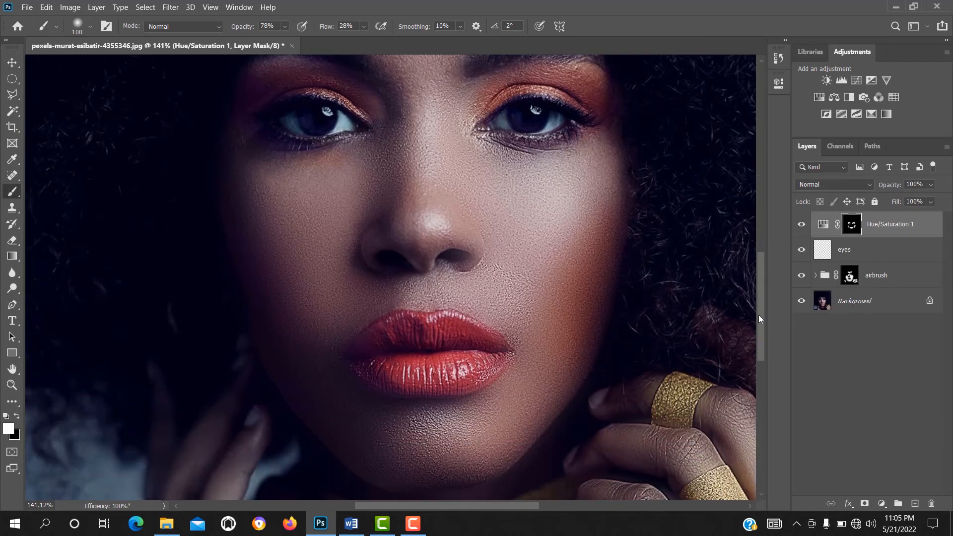
left_click(801, 224)
left_click(801, 224)
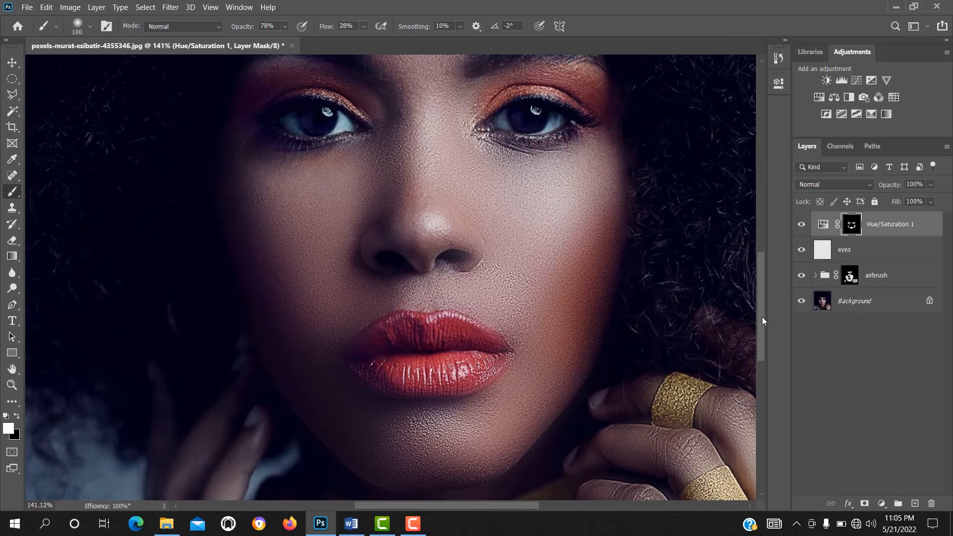
Set the brush to 70 px and 100% flow, and paint white on the Hue/Saturation mask over the three gold rings and the choker.
mouse_move(761, 317)
left_mouse_down()
mouse_move(754, 367)
mouse_move(755, 354)
left_mouse_up()
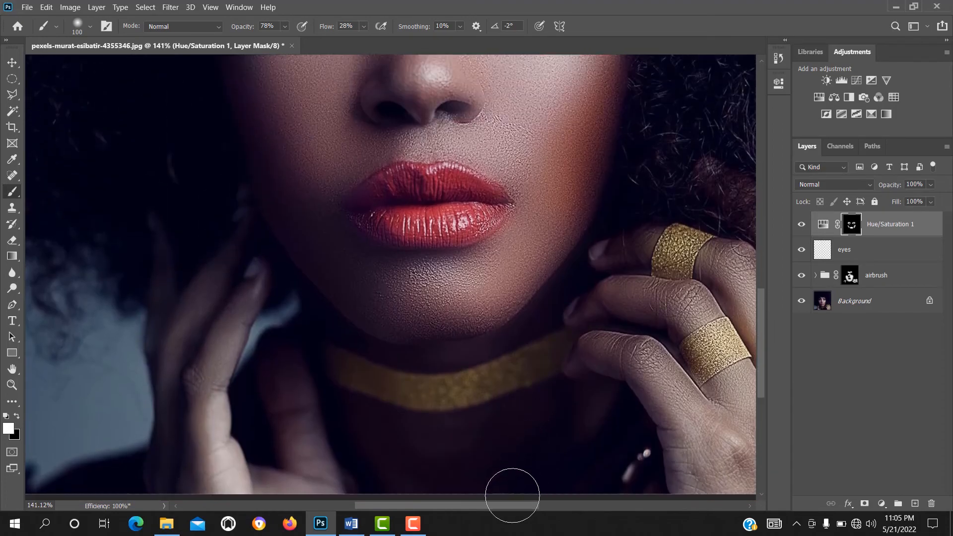
left_click_drag(510, 504, 537, 503)
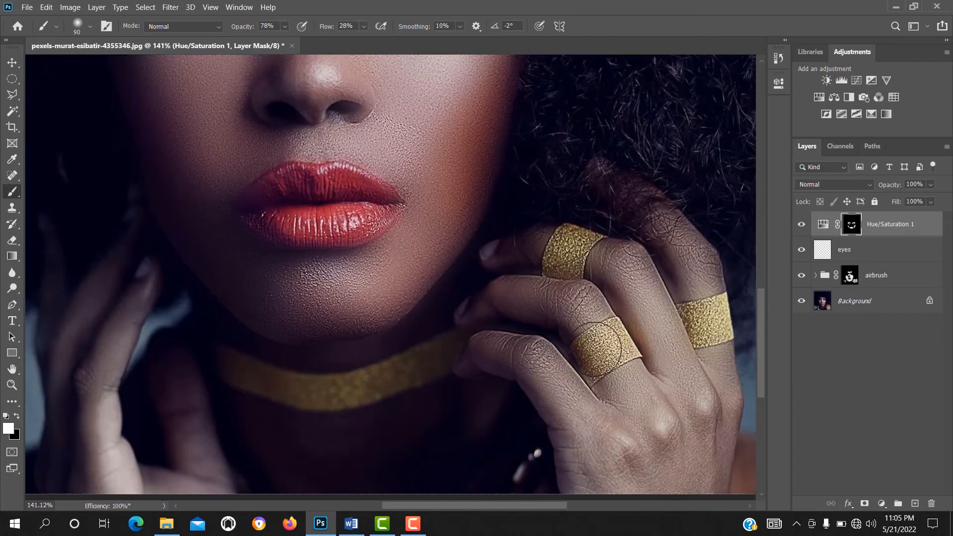
mouse_move(594, 348)
left_mouse_down()
mouse_move(606, 340)
mouse_move(602, 350)
left_mouse_up()
left_click(363, 27)
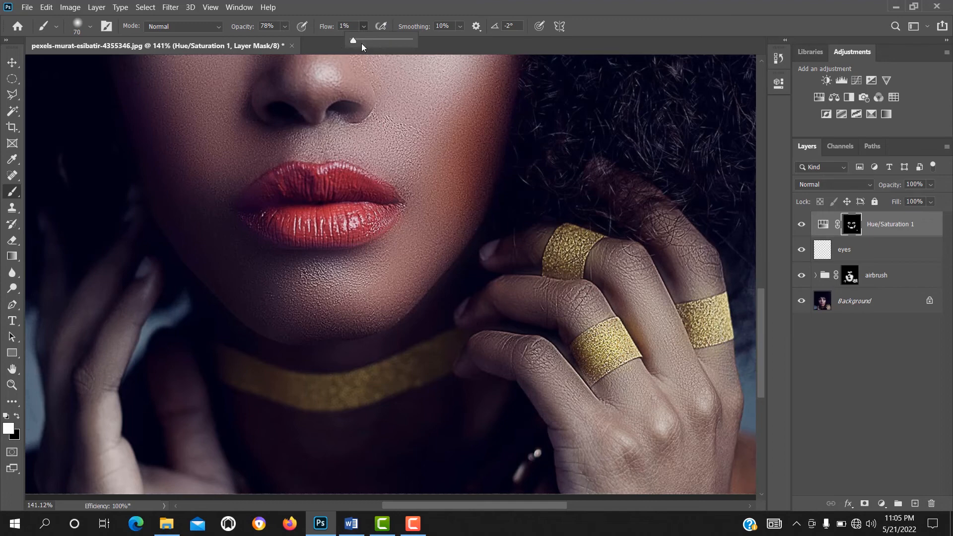
mouse_move(615, 347)
left_mouse_down()
mouse_move(594, 348)
mouse_move(587, 362)
mouse_move(599, 365)
mouse_move(606, 336)
left_mouse_up()
mouse_move(716, 326)
left_mouse_down()
mouse_move(707, 318)
mouse_move(719, 328)
left_mouse_up()
mouse_move(568, 235)
left_mouse_down()
mouse_move(565, 263)
mouse_move(584, 236)
left_mouse_up()
mouse_move(422, 363)
left_mouse_down()
mouse_move(308, 378)
mouse_move(248, 372)
mouse_move(395, 389)
mouse_move(469, 364)
mouse_move(317, 382)
mouse_move(246, 374)
mouse_move(334, 382)
mouse_move(422, 368)
mouse_move(264, 375)
left_mouse_up()
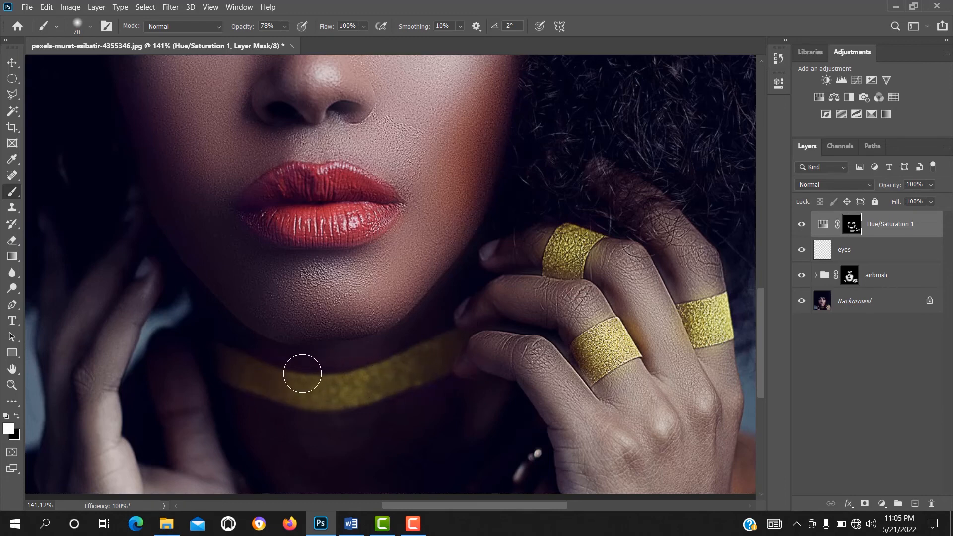
Compare the retouched portrait with the original by isolating the Background layer and restoring the others, and view the result in full screen mode.
scroll(302, 374, "up", 1)
scroll(302, 374, "down", 2)
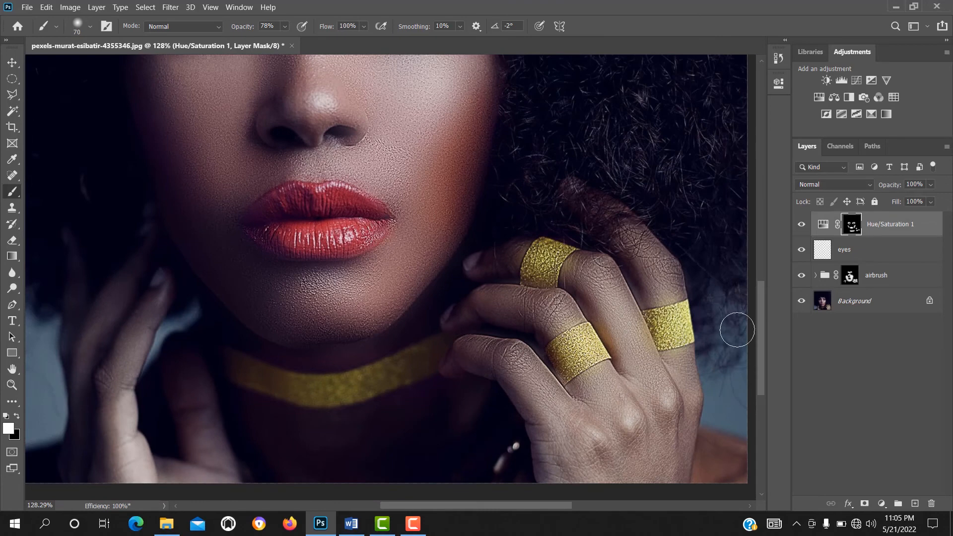
left_click_drag(760, 326, 763, 300)
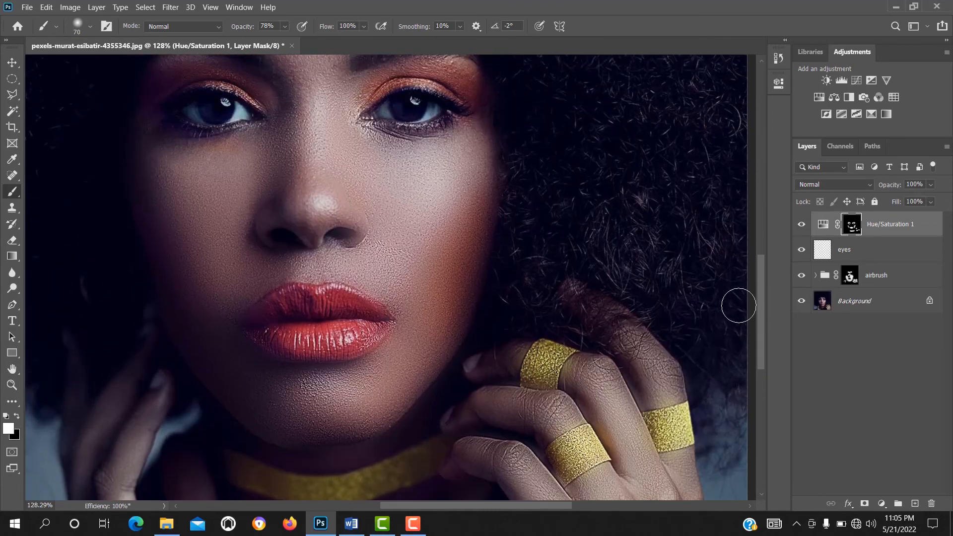
scroll(720, 310, "down", 1)
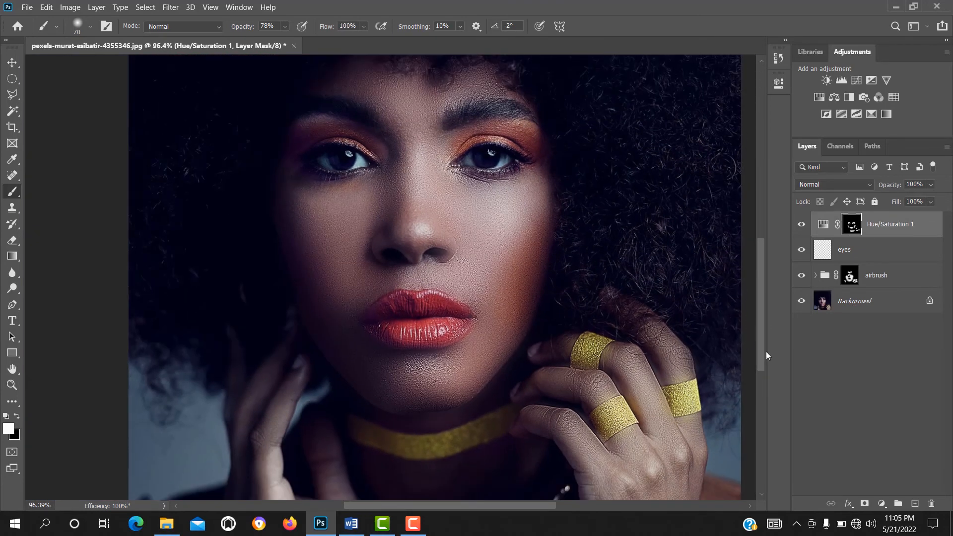
left_click(802, 303, "alt")
left_click(802, 303, "alt")
left_click(802, 302, "alt")
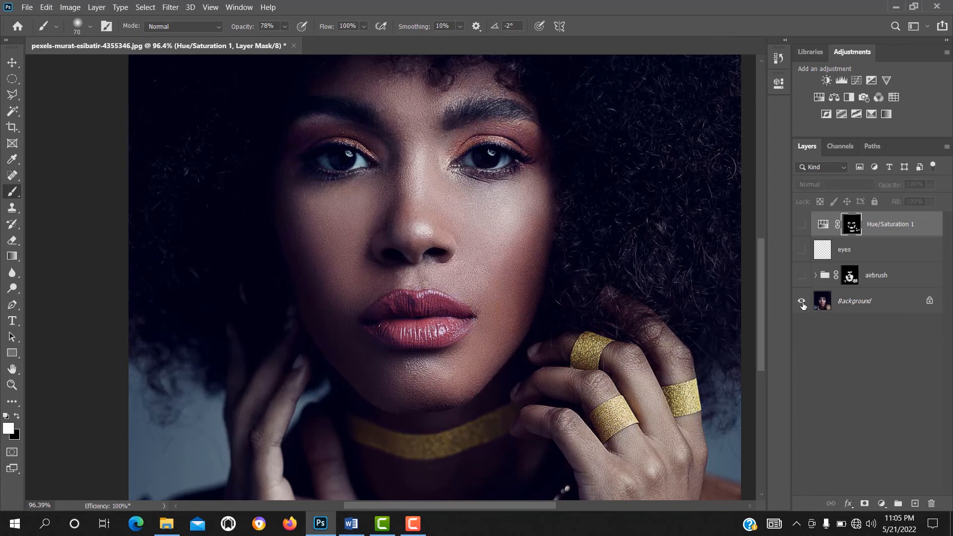
left_click(802, 303, "alt")
left_click(802, 302, "alt")
left_click(802, 303, "alt")
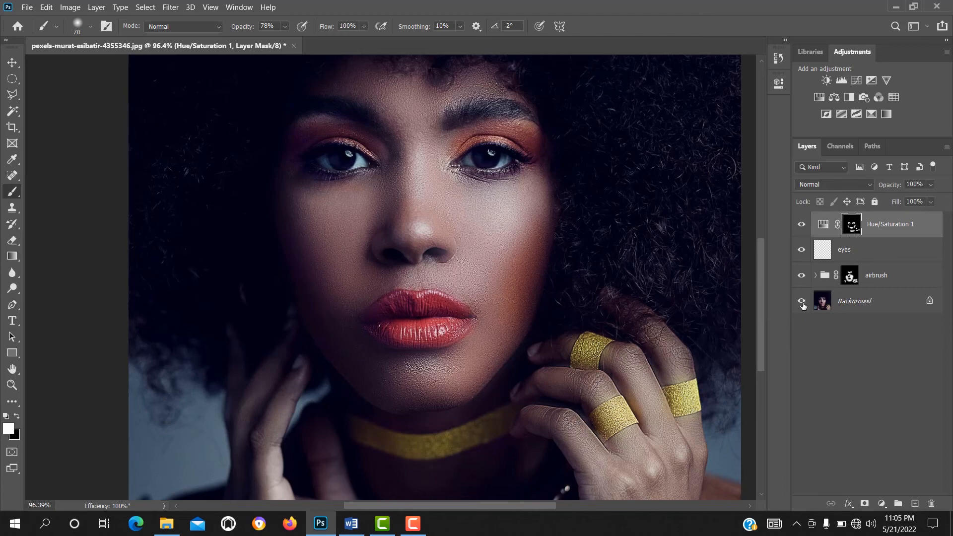
key("f")
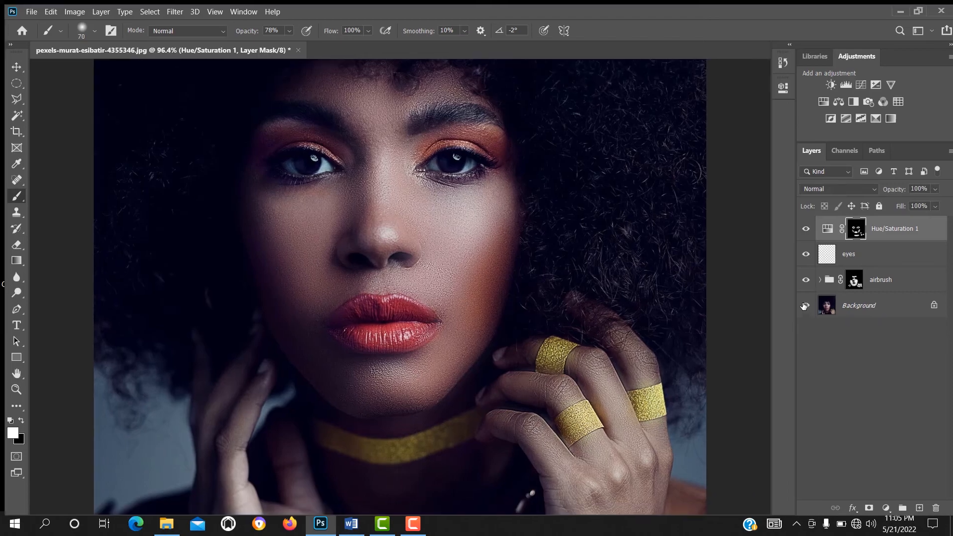
key("f")
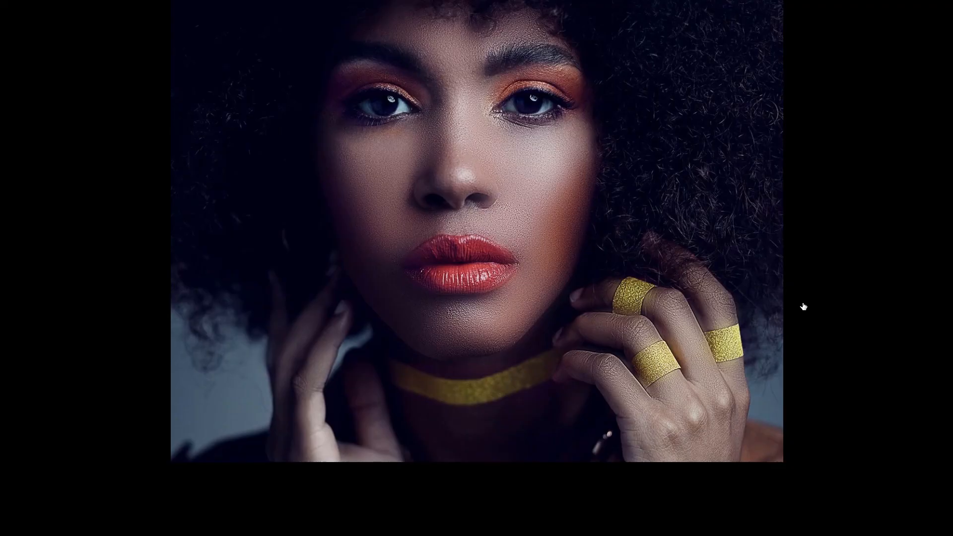